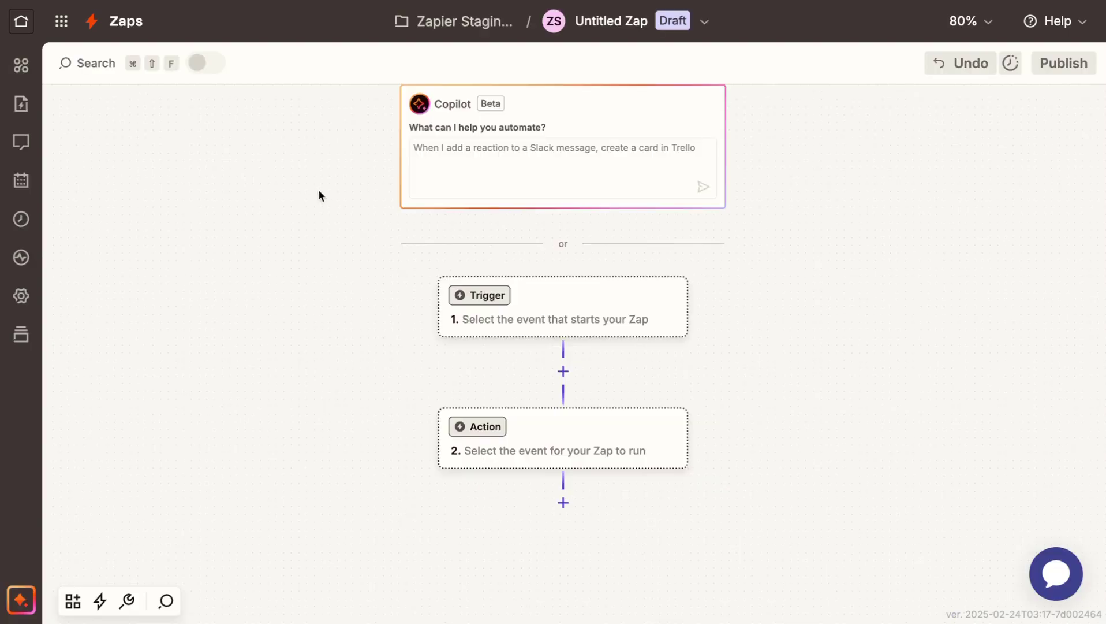
Step: Set the Zap's trigger to NeetoCal with the New Booking event and start connecting a new NeetoCal account
left_click(525, 321)
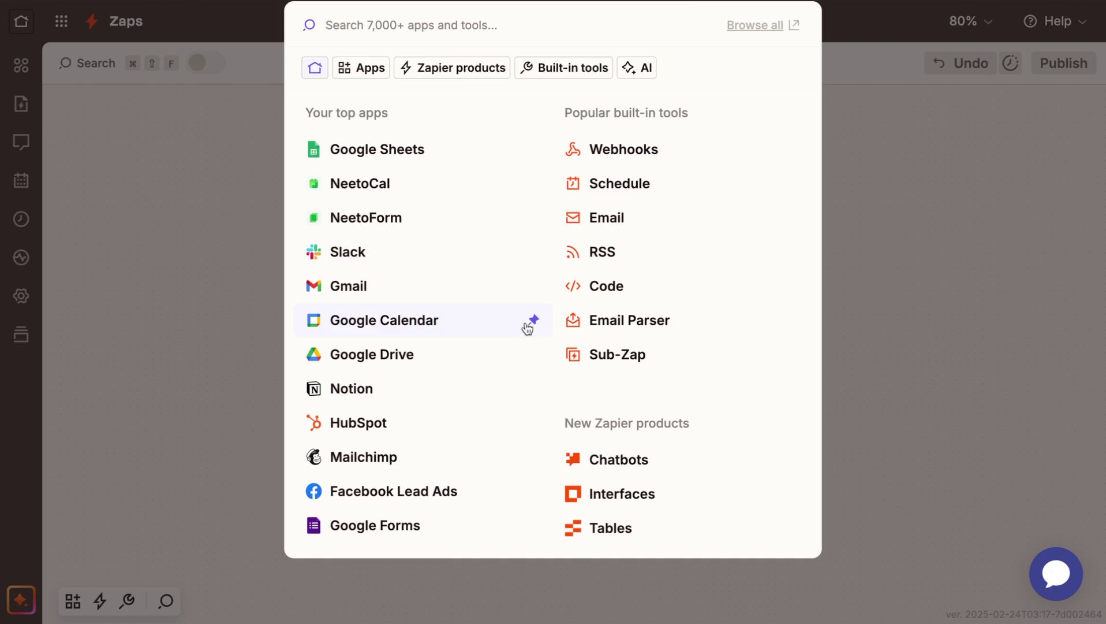
left_click(391, 185)
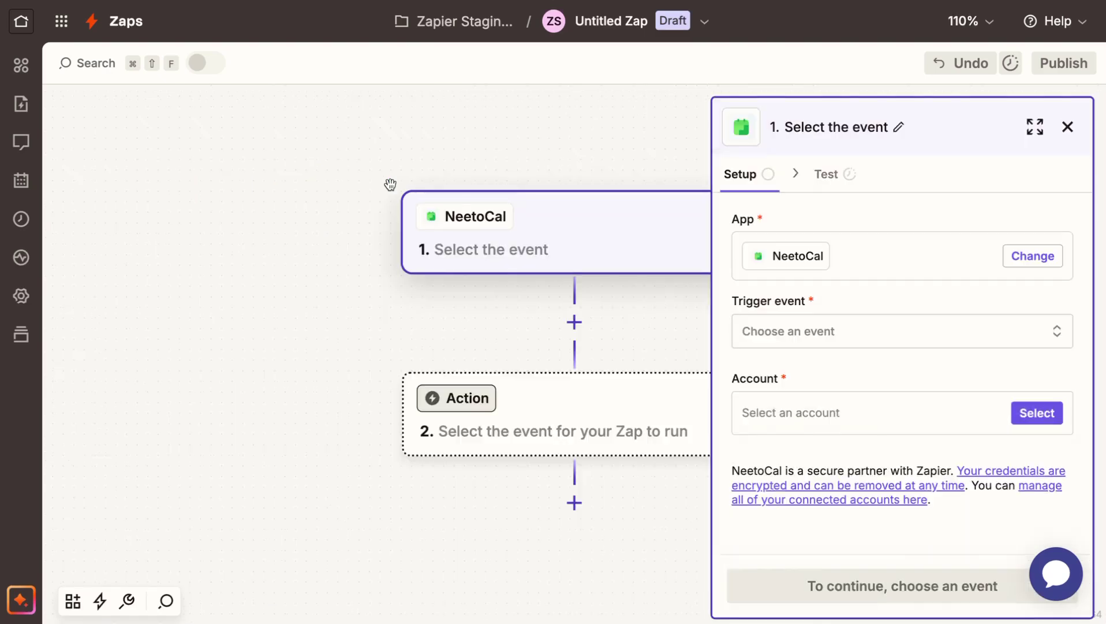
left_click(765, 346)
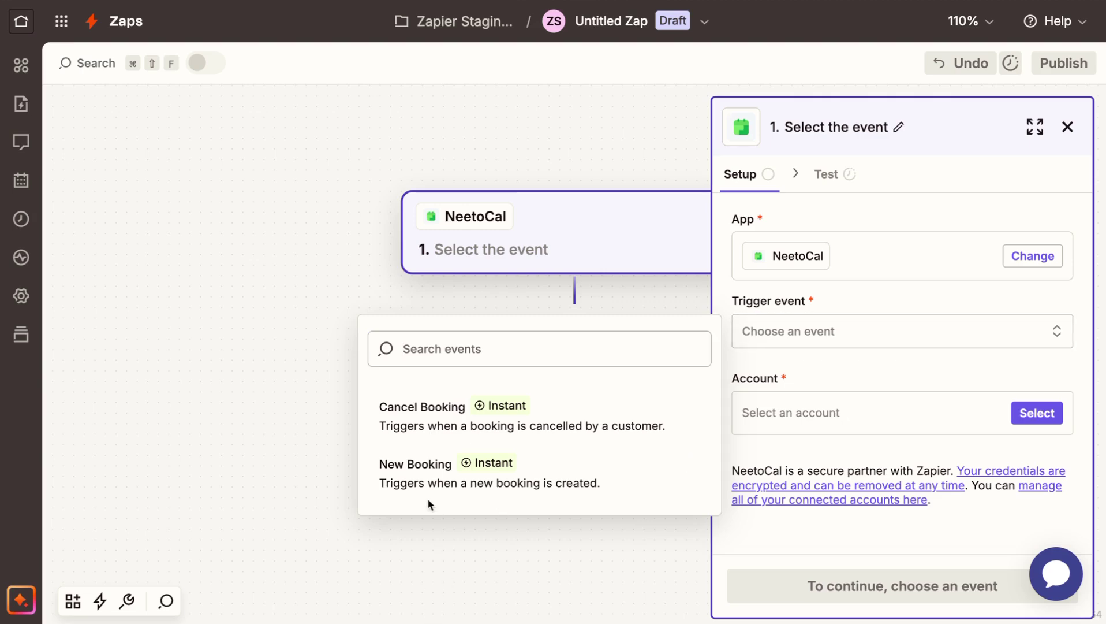
left_click(416, 482)
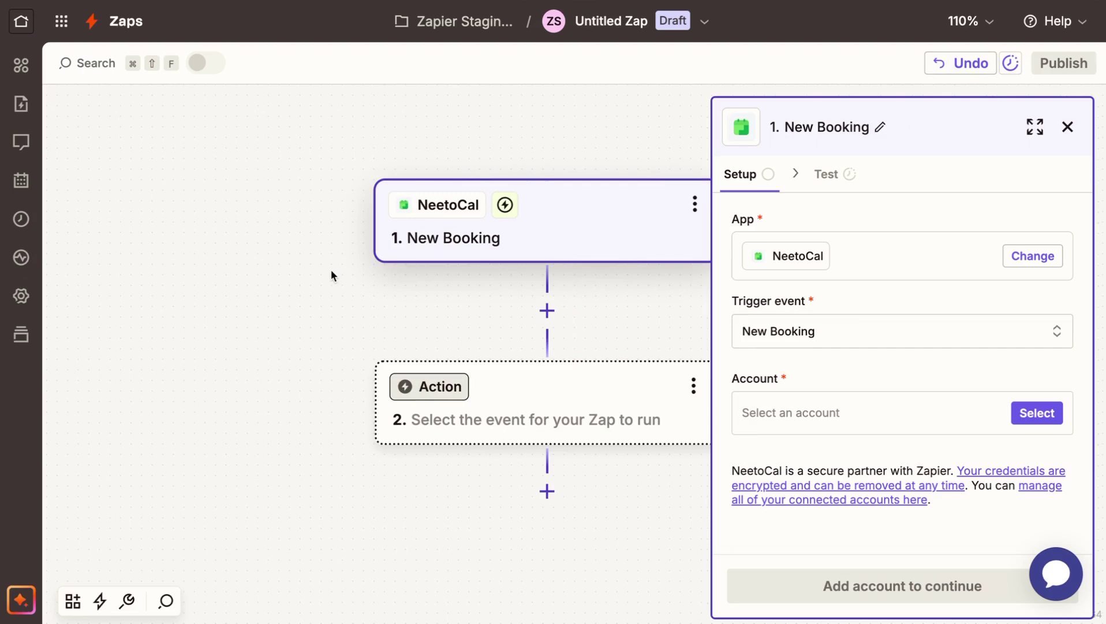
left_click(773, 426)
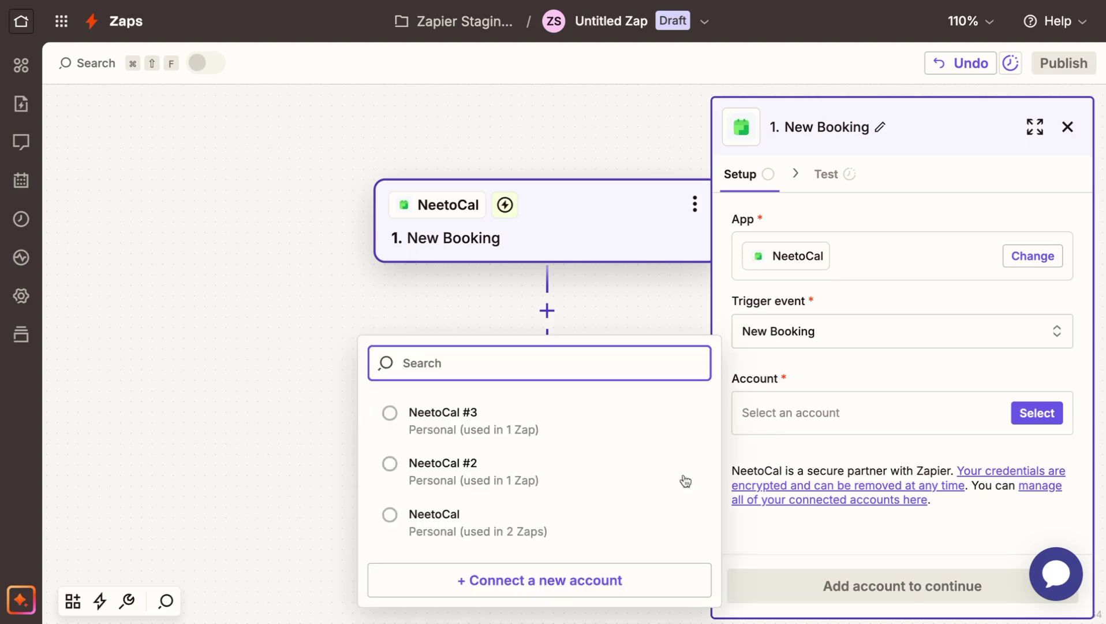
left_click(565, 580)
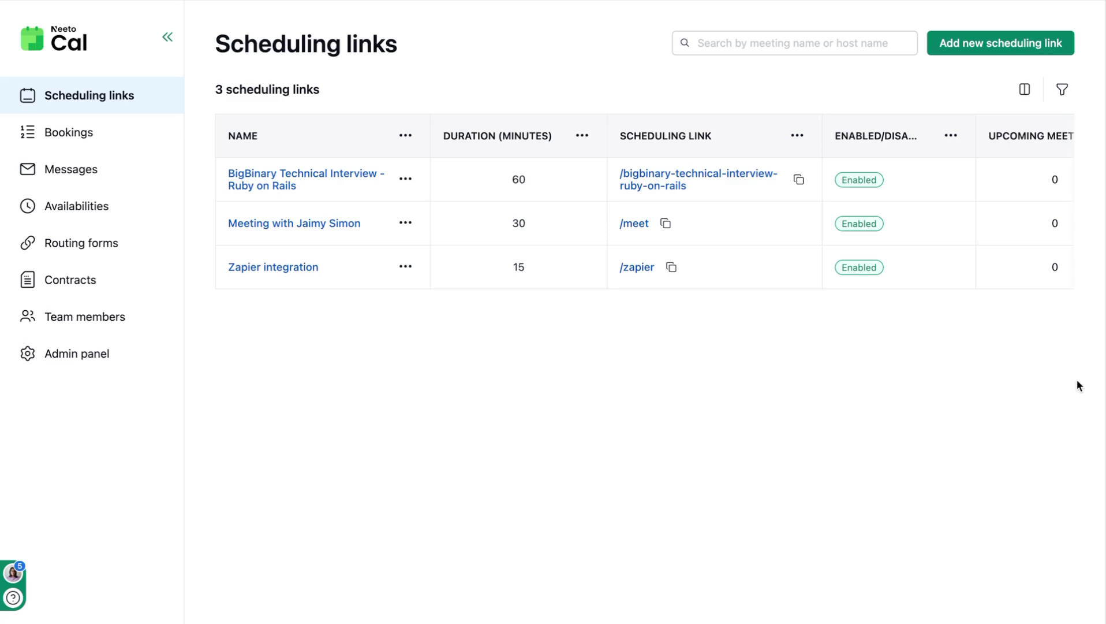
Step: Switch to NeetoCal and start connecting Zapier from the admin panel's other integrations
left_click(95, 354)
scroll(401, 433, "down", 15)
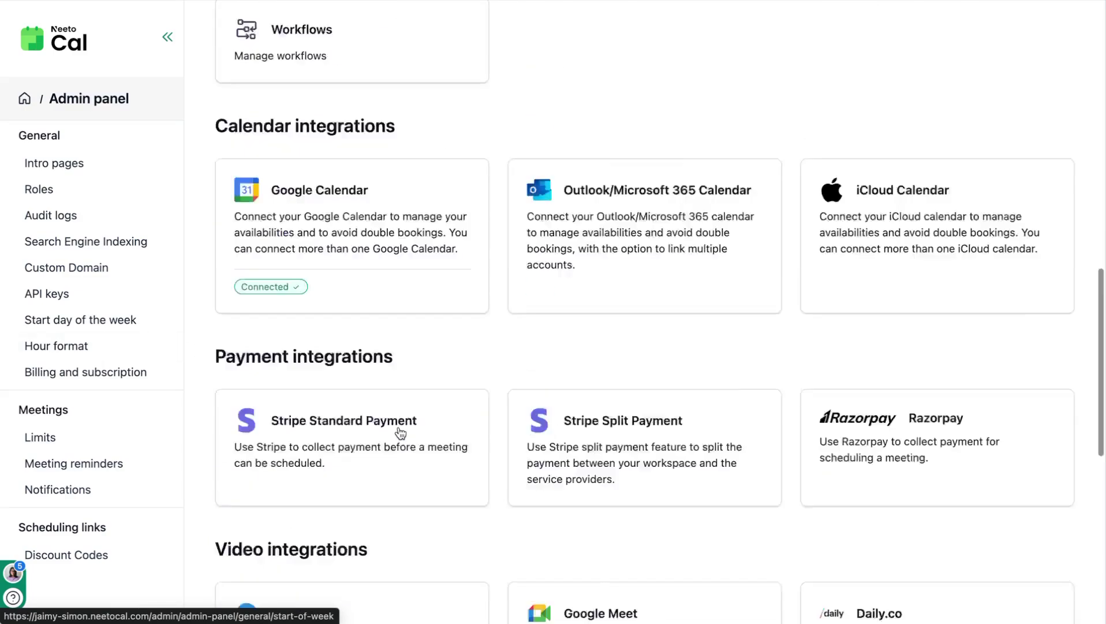
scroll(400, 433, "down", 3)
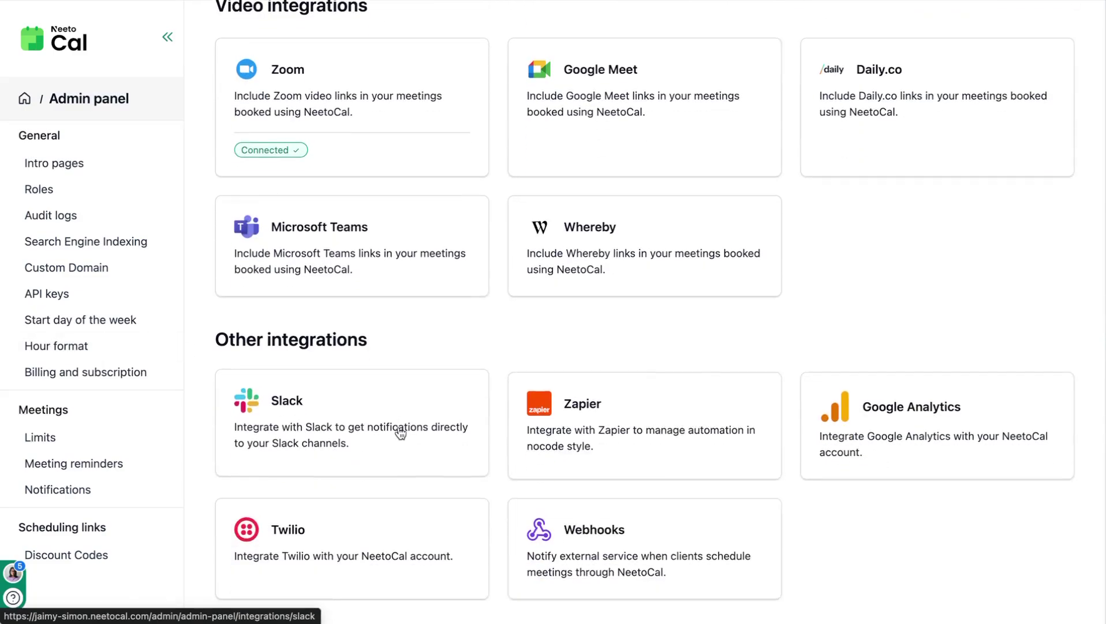
left_click(570, 410)
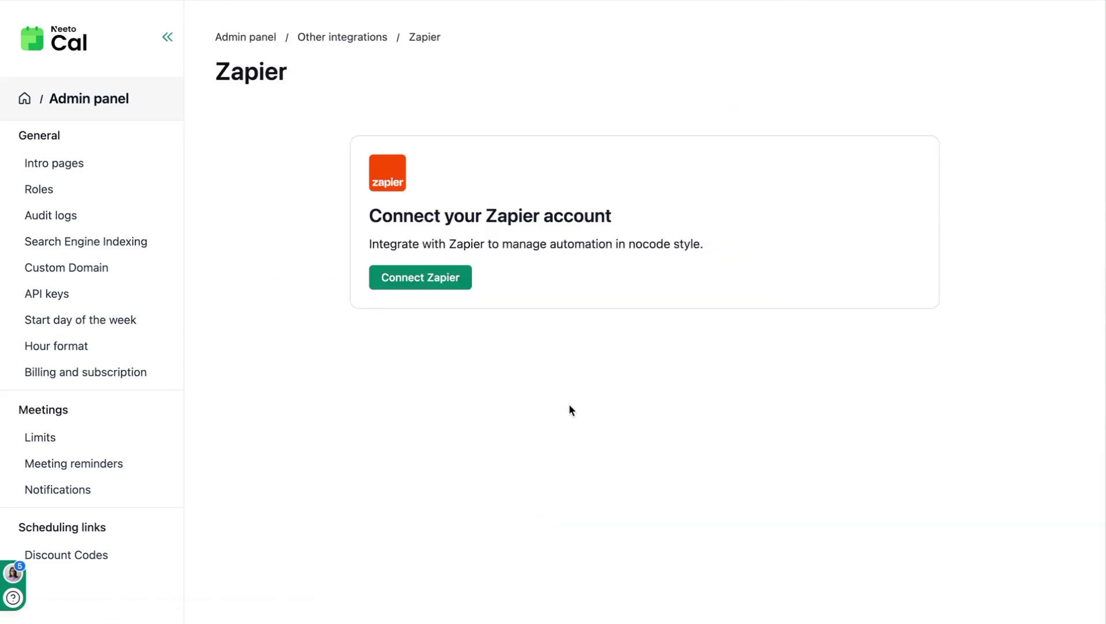
left_click(457, 279)
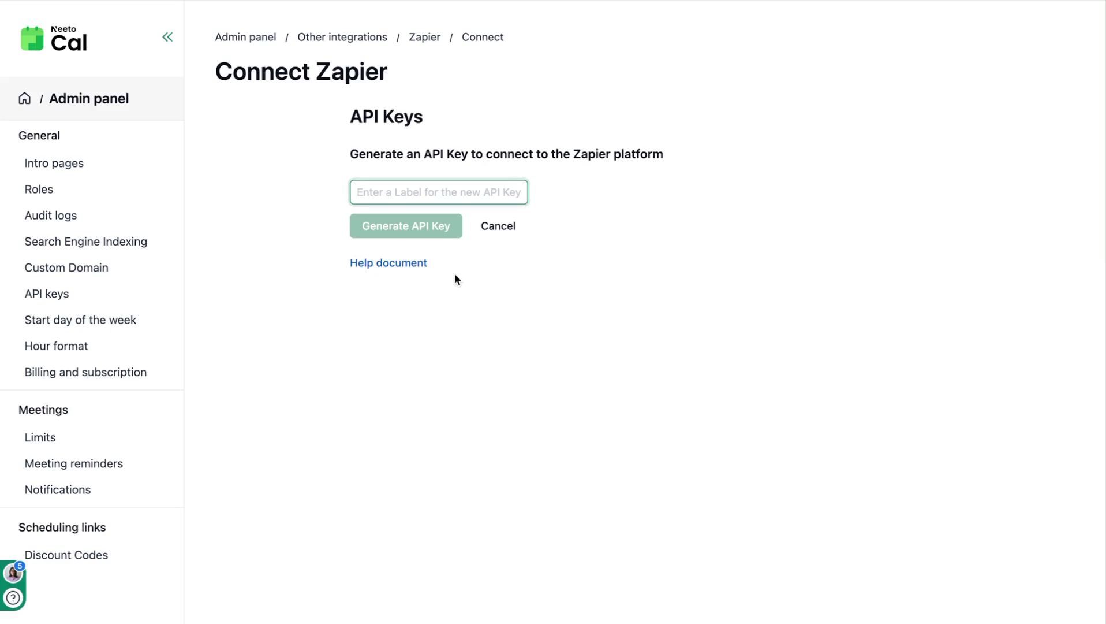
Step: Generate a Zapier API key labelled "new API key" and copy it
type("new ")
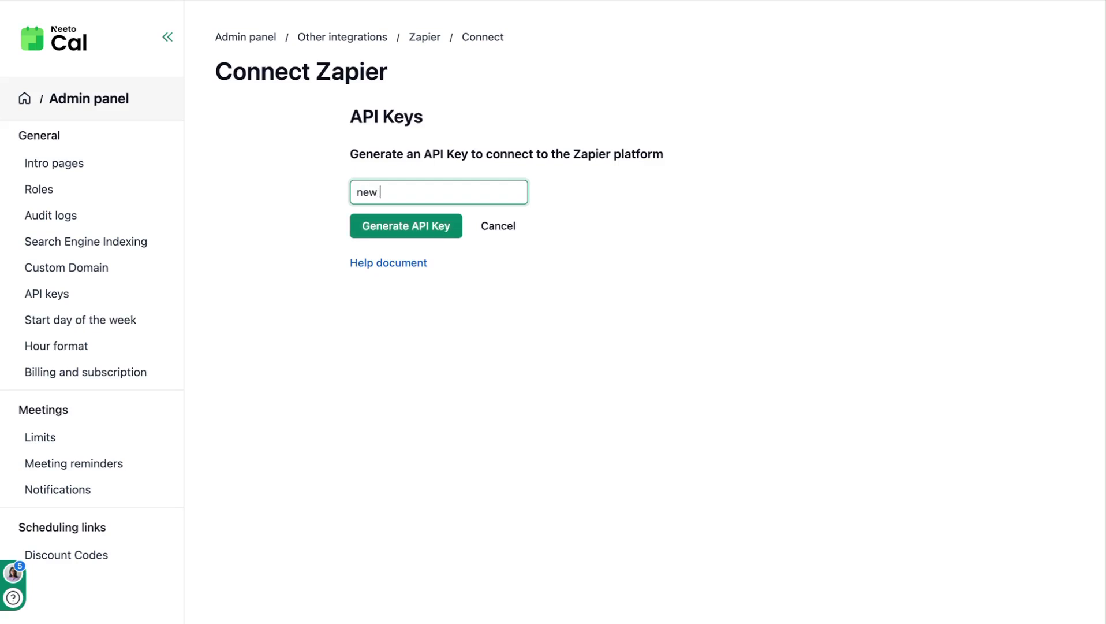
type("API key")
left_click(432, 231)
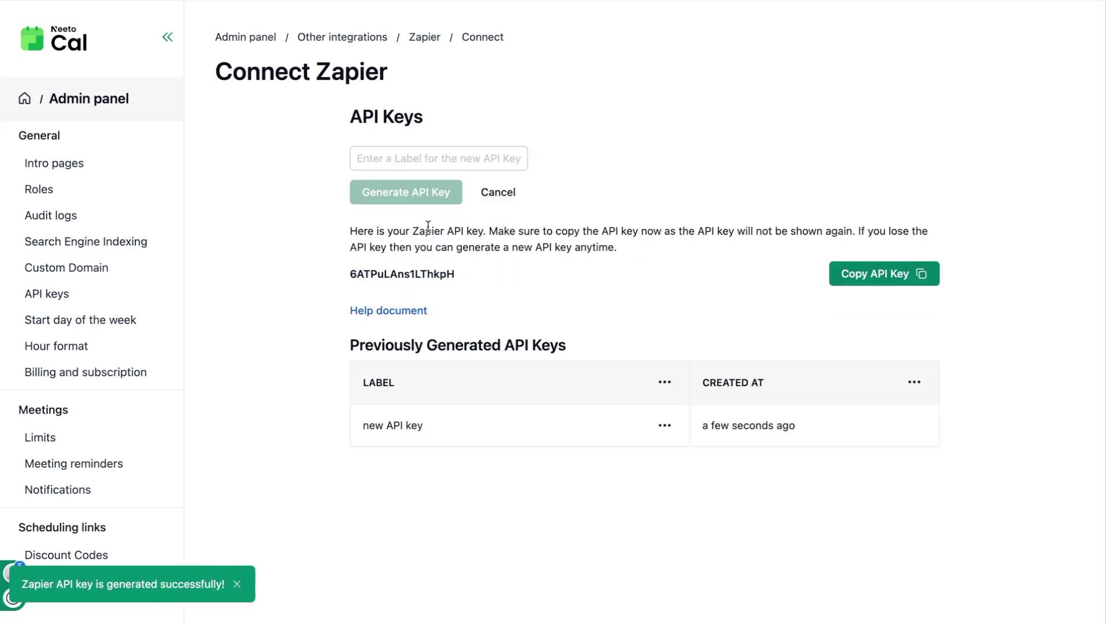
left_click(900, 273)
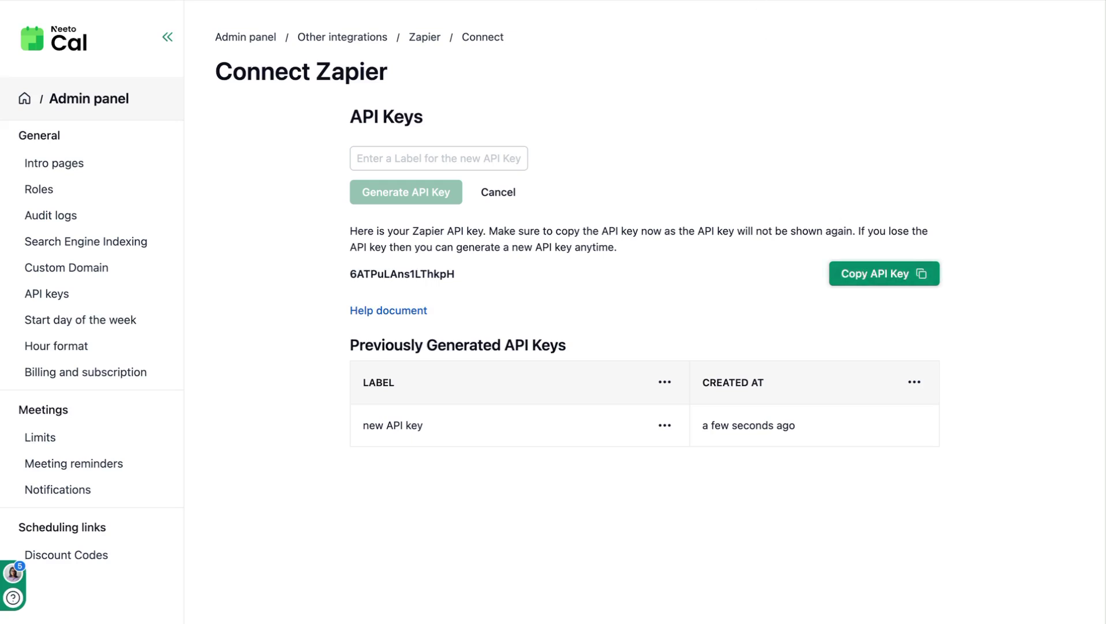
Step: Back in Zapier's access request, enter the workspace subdomain and API key, authorise the NeetoCal account and continue to the trigger test
left_click(693, 0)
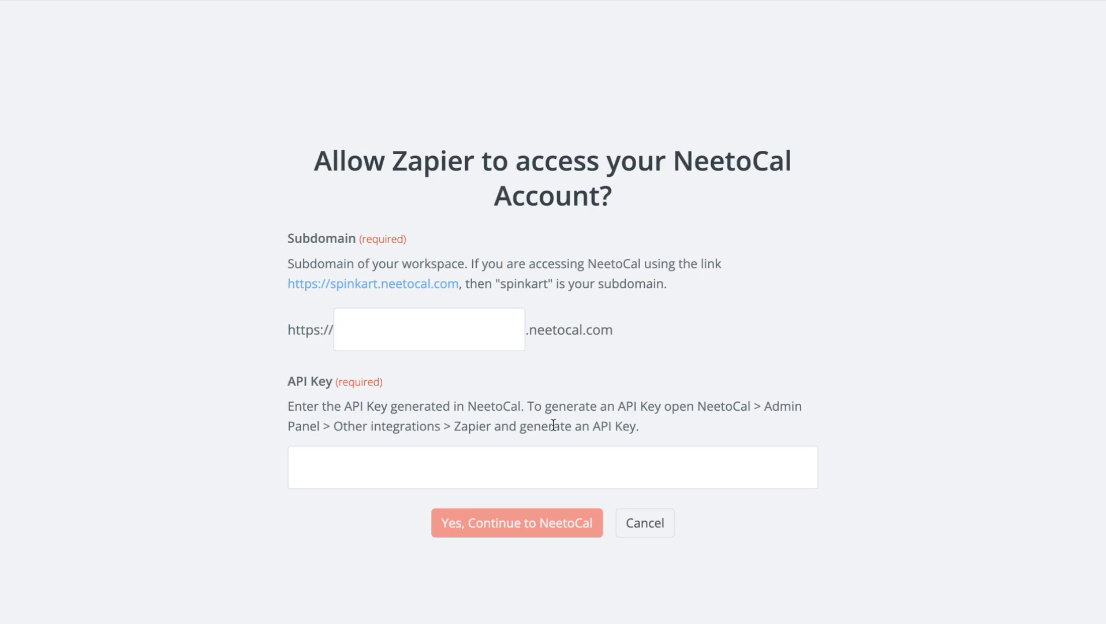
left_click(516, 469)
key("ctrl+v")
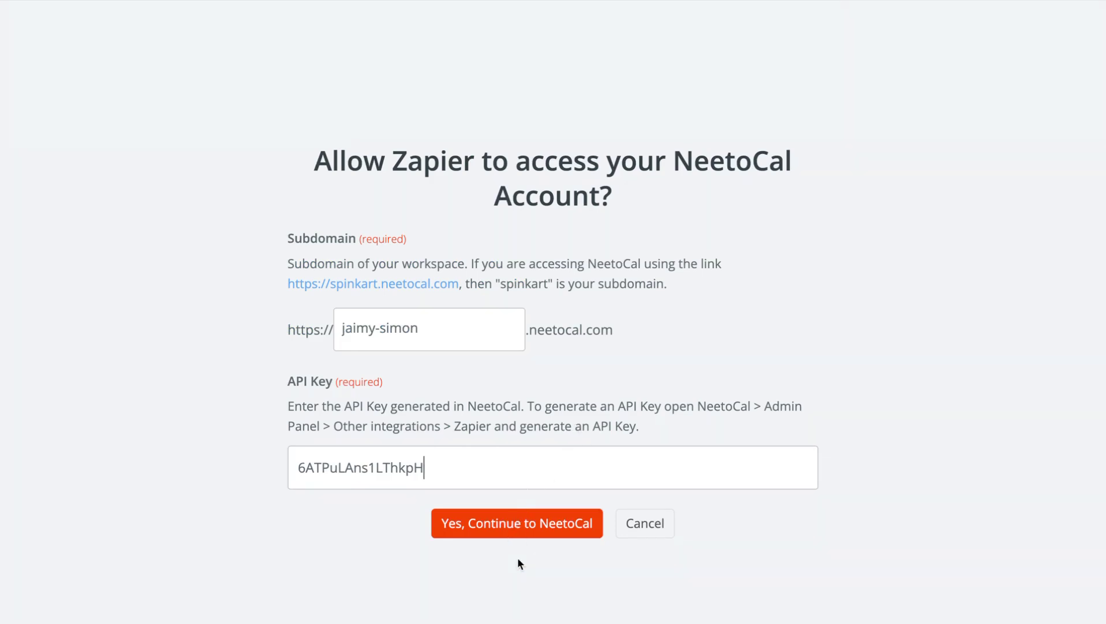
left_click(515, 524)
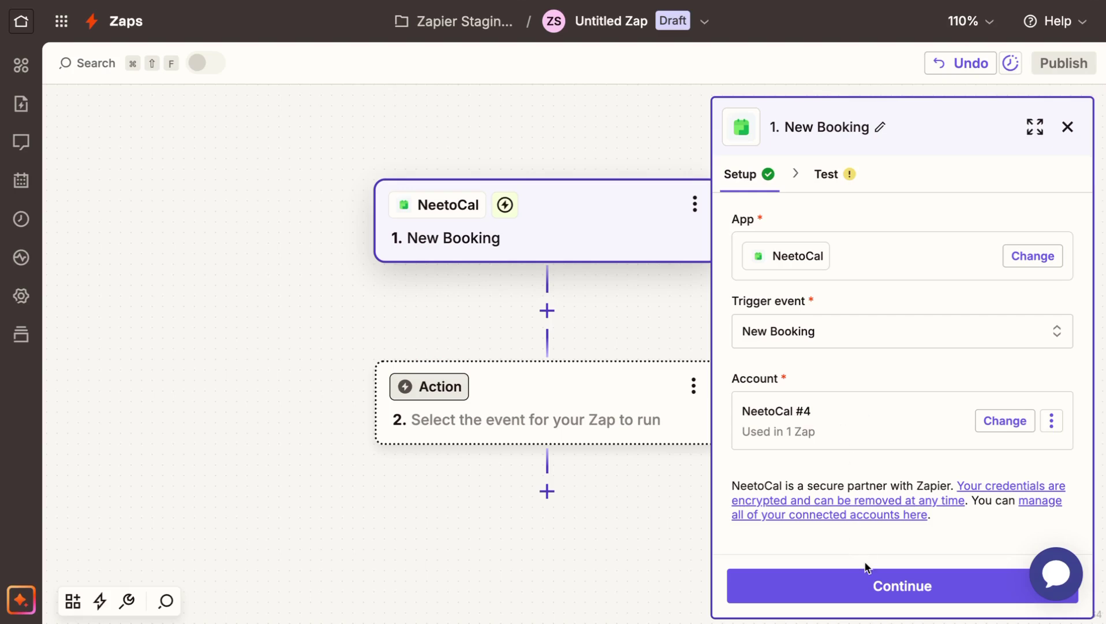
left_click(904, 585)
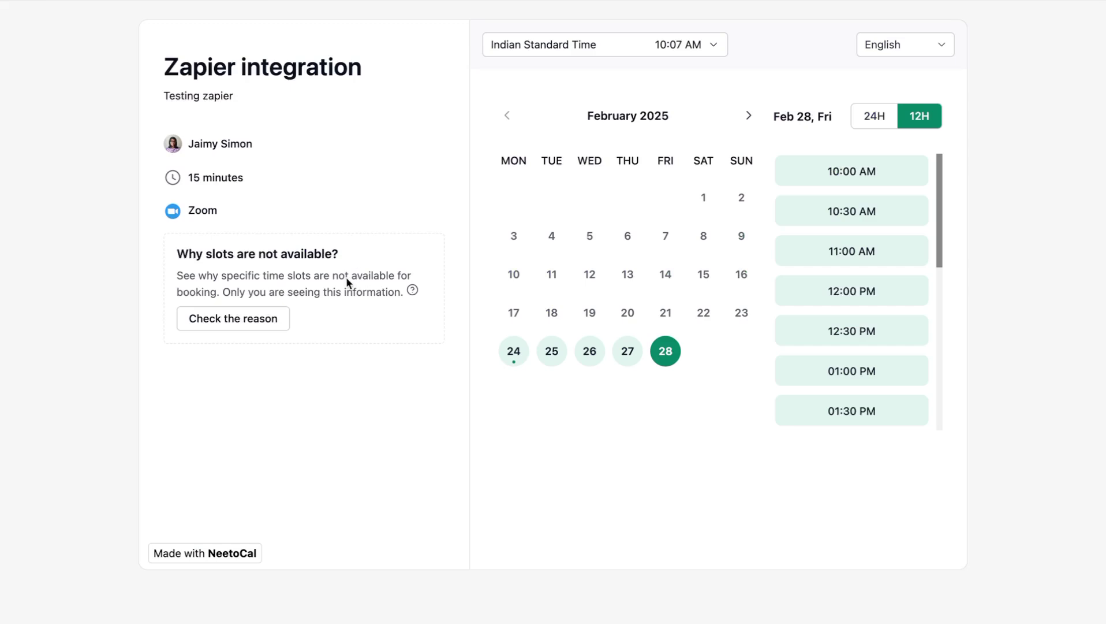
Step: Book the Feb 28, 12:30 PM slot with the client's name and email, company Neeto, size 60 and designation Software Engineer
left_click(861, 334)
left_click(889, 329)
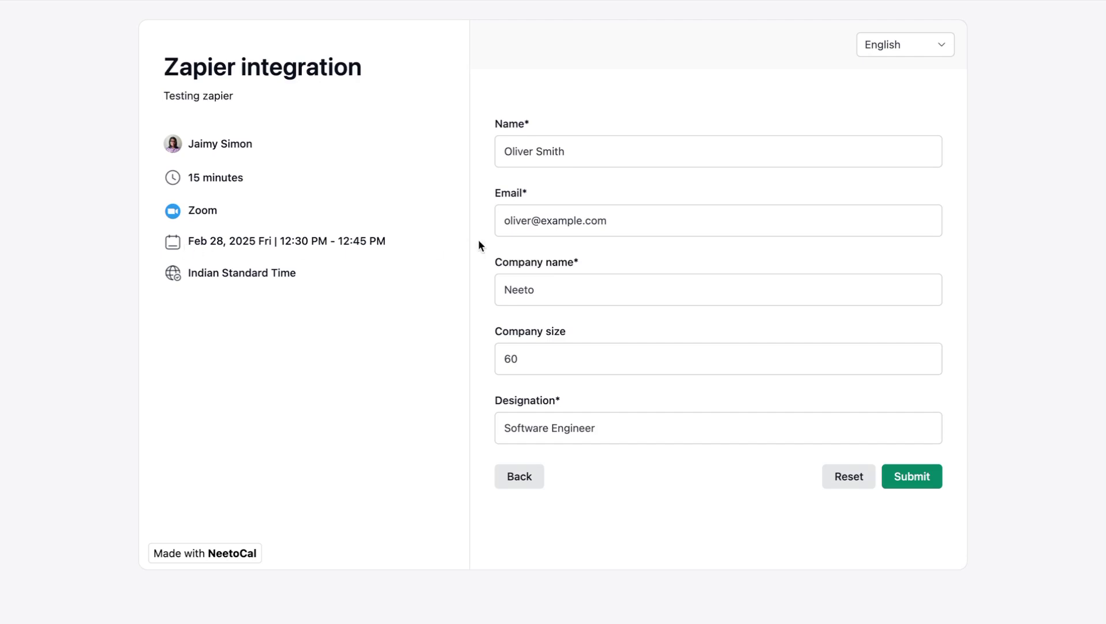
left_click(929, 475)
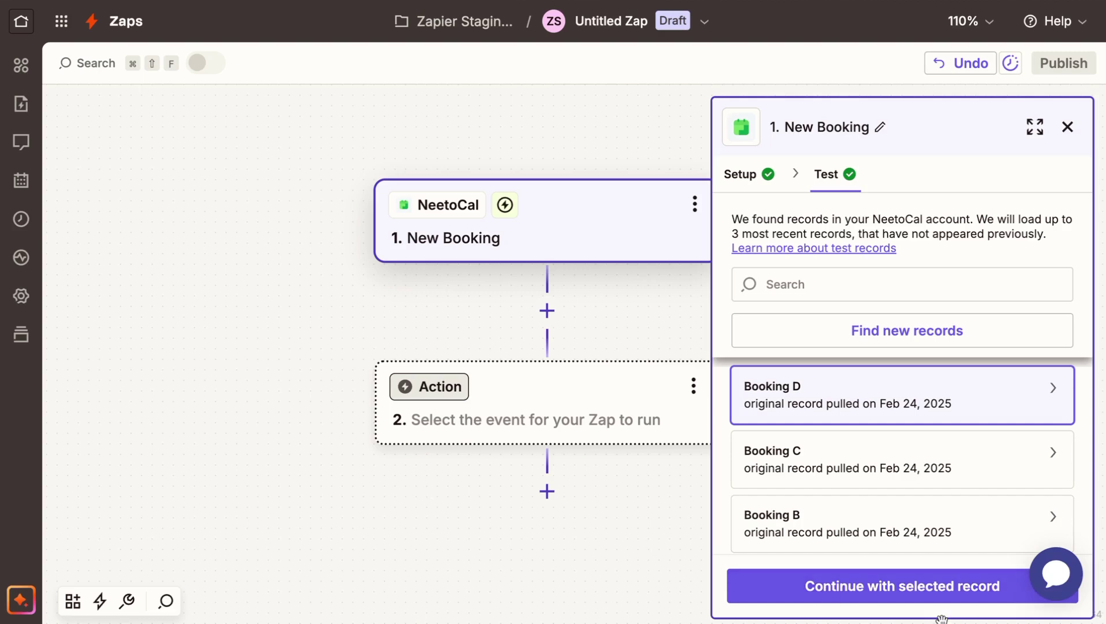
Step: Set the Zap's action to Google Sheets with the Create Spreadsheet Row event
key("Escape")
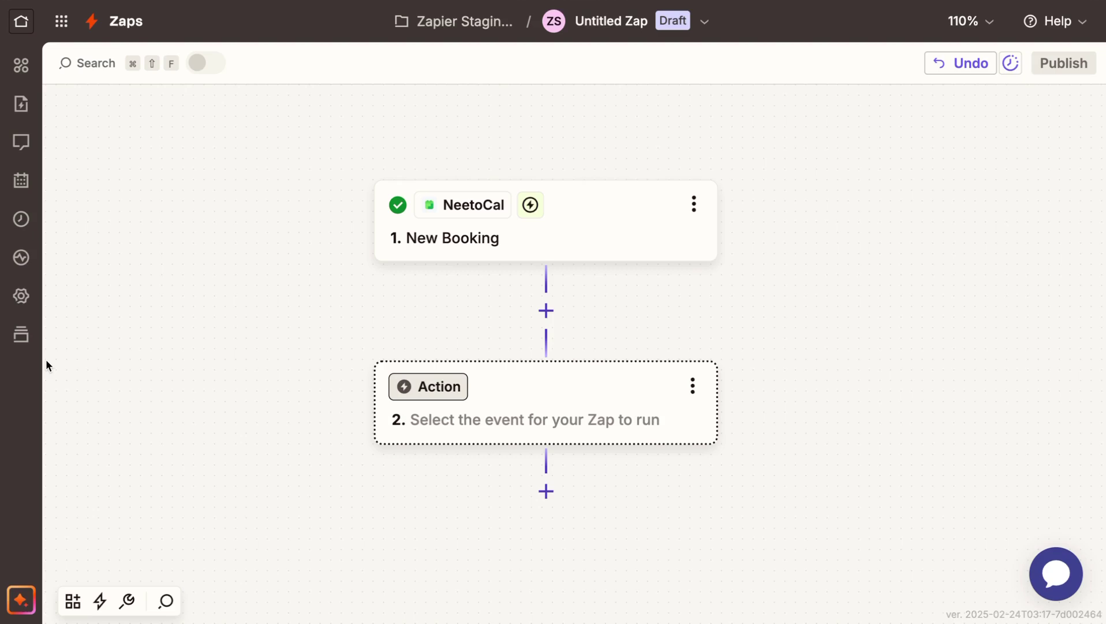
left_click(745, 1)
left_click(451, 422)
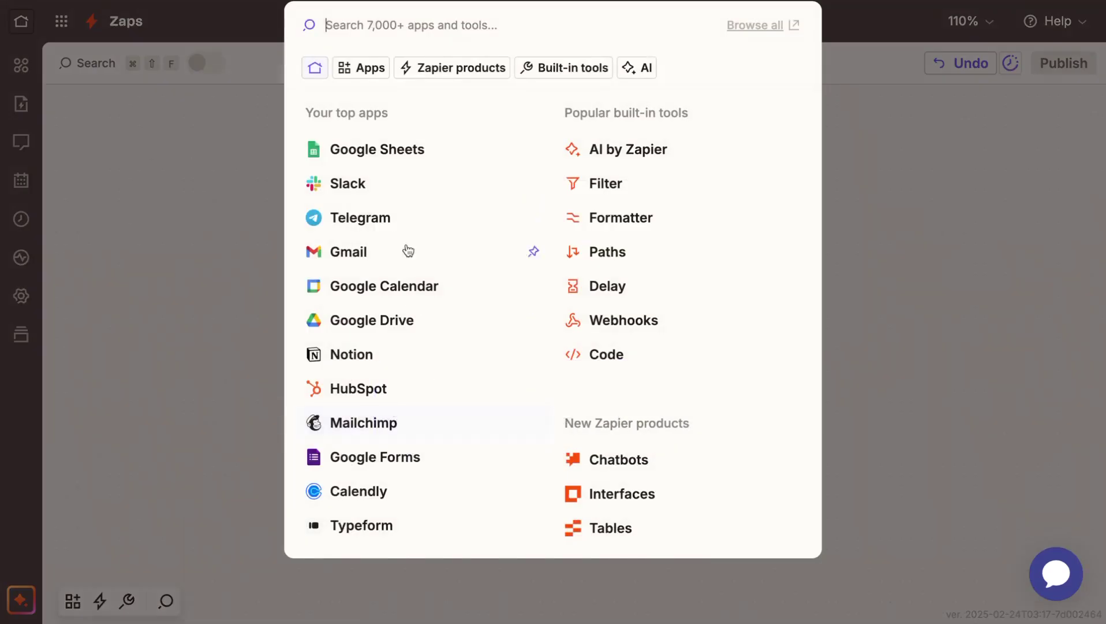
left_click(407, 152)
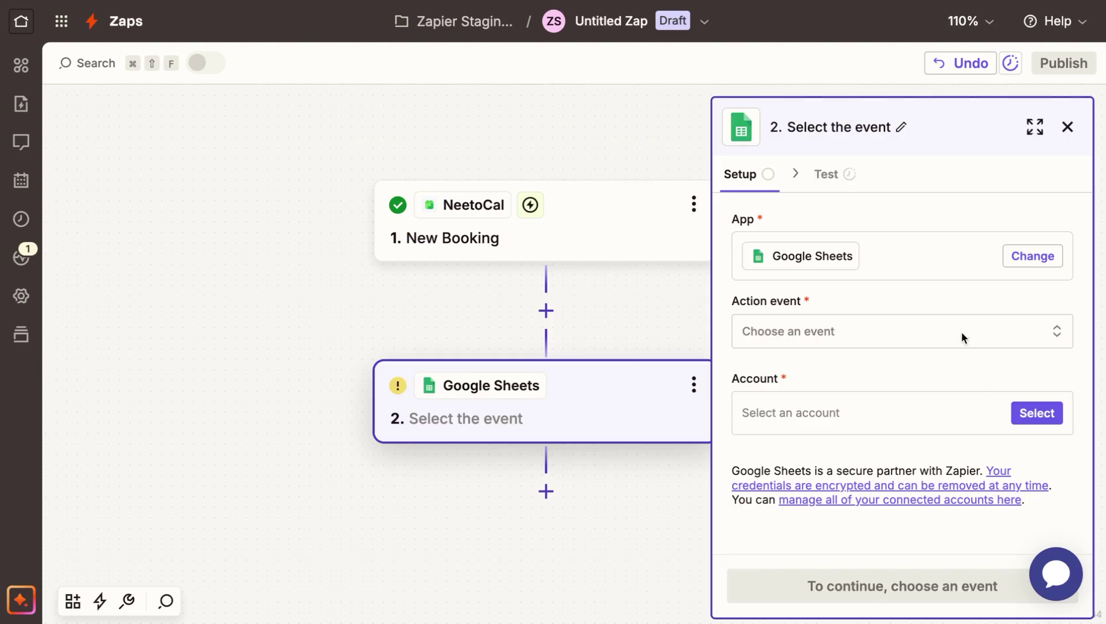
left_click(873, 338)
scroll(566, 491, "down", 5)
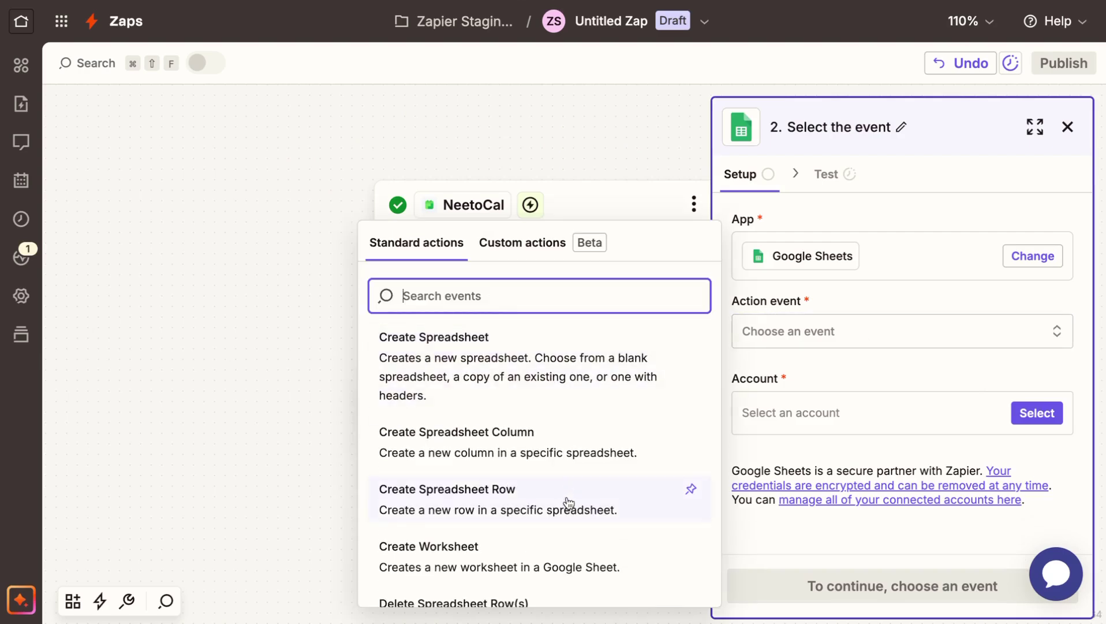
left_click(566, 498)
Step: Select the first listed Google Sheets account and target Sheet1 of the "NeetoCal booking responses" spreadsheet in My Google Drive
left_click(791, 420)
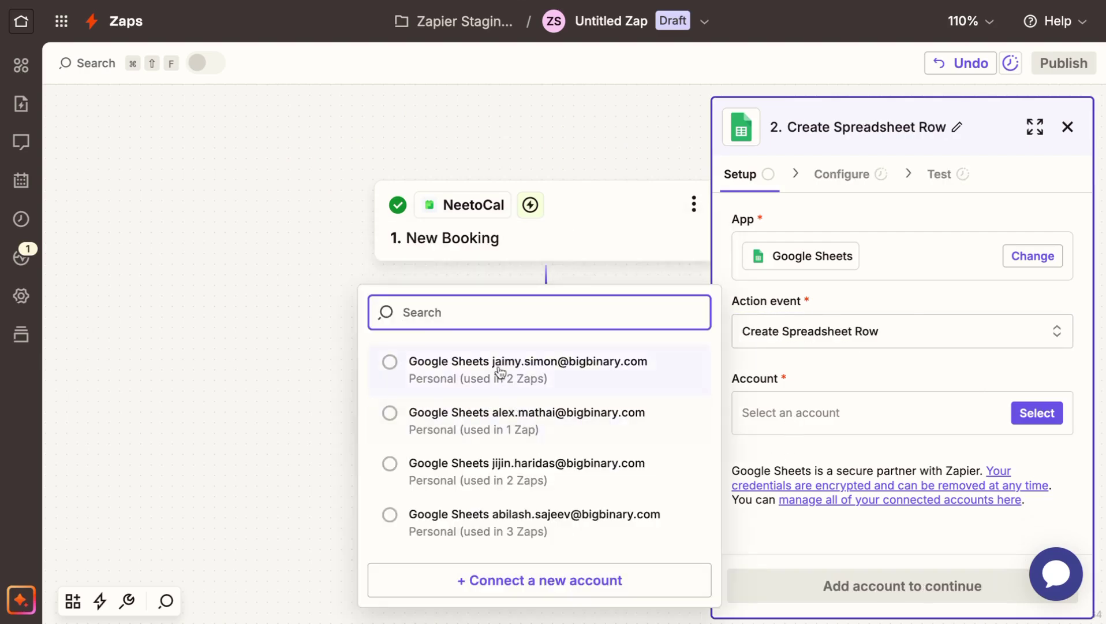
left_click(501, 375)
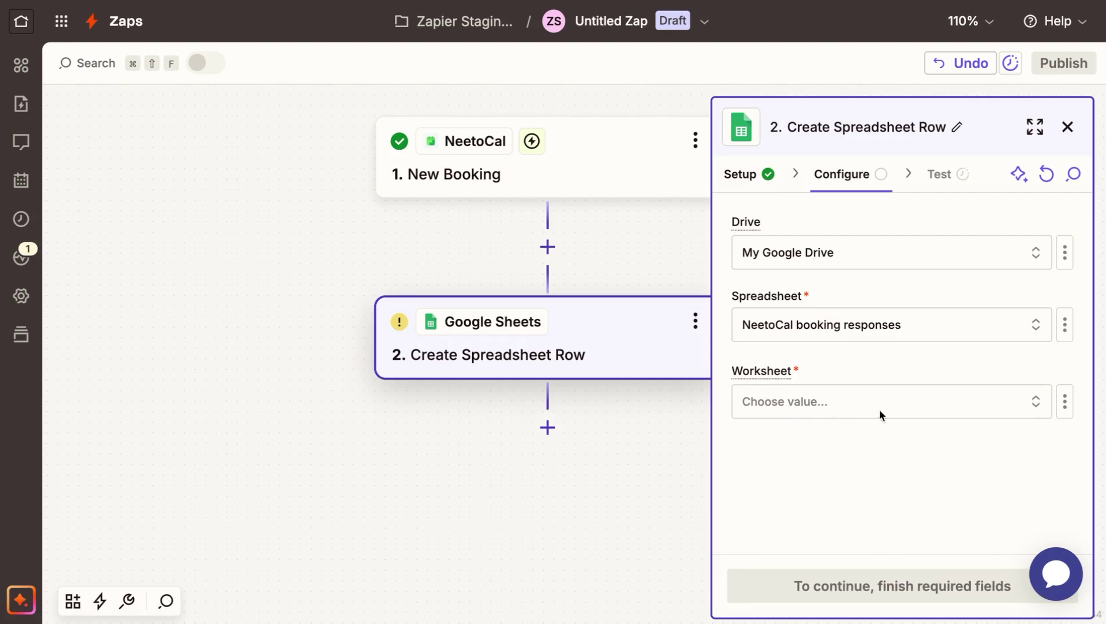
left_click(1038, 409)
left_click(536, 456)
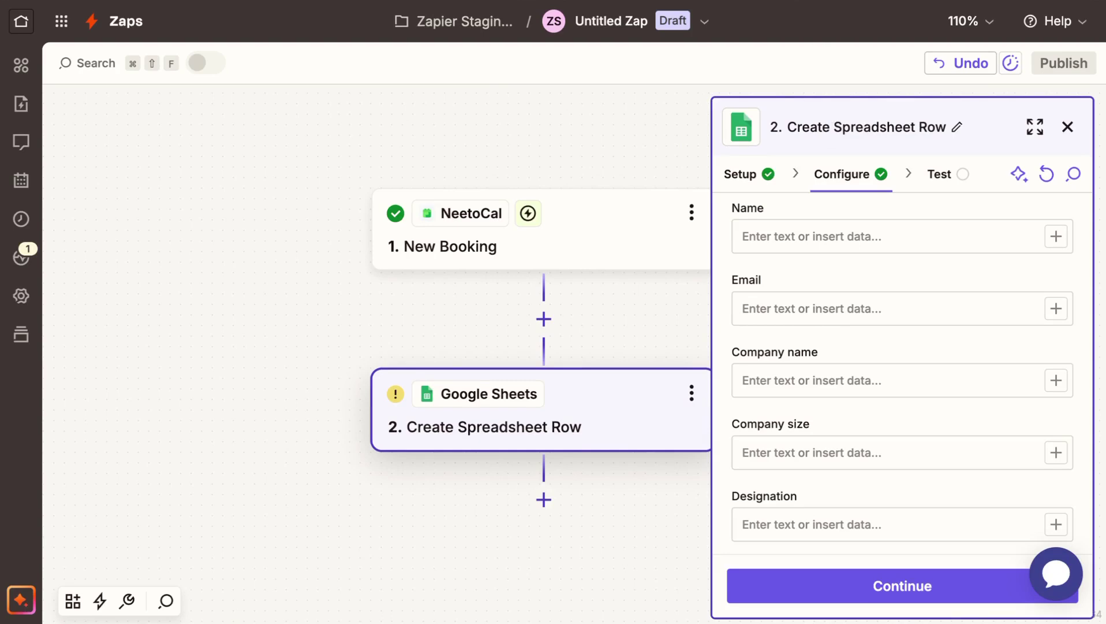
Step: Map the Name column to the booking's Client Name and the Email column to Client Email
scroll(829, 335, "up", 3)
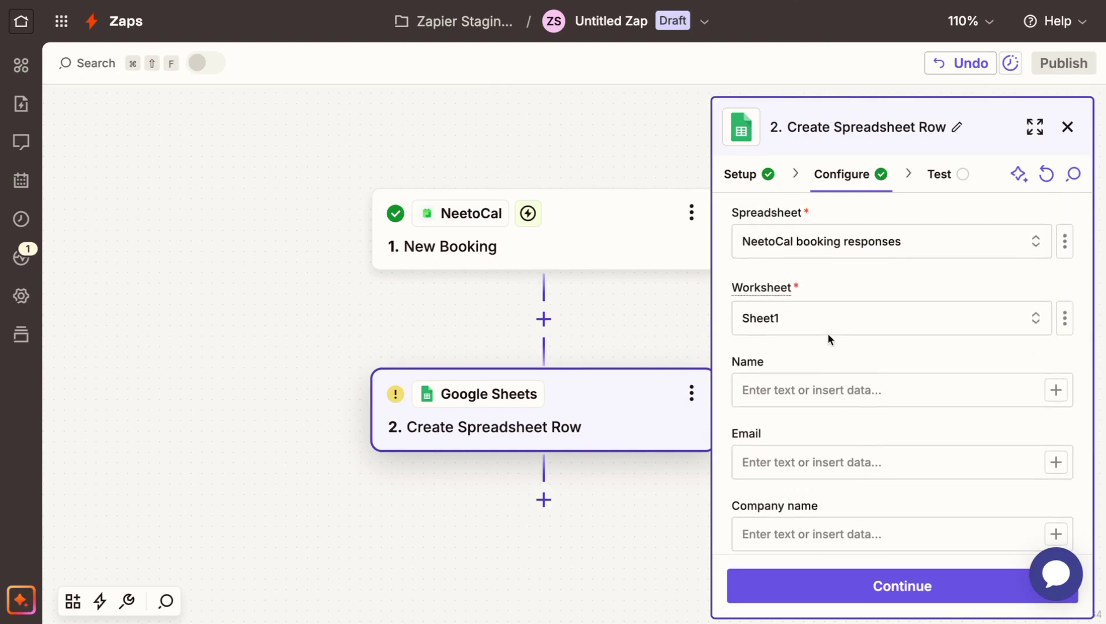
scroll(828, 335, "down", 2)
scroll(827, 333, "down", 1)
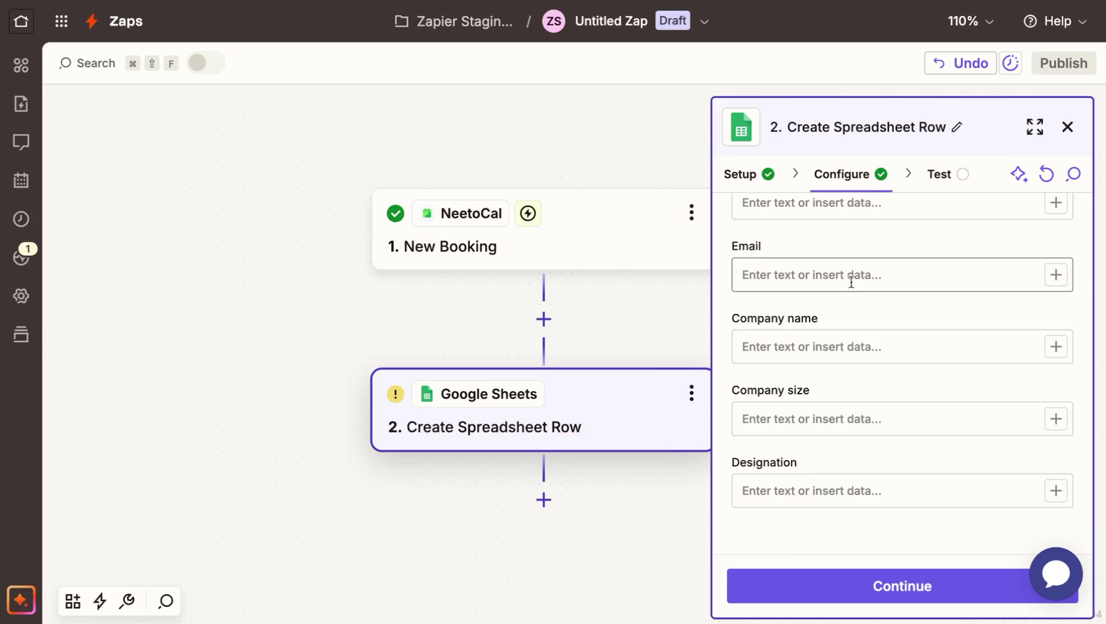
scroll(851, 346, "up", 1)
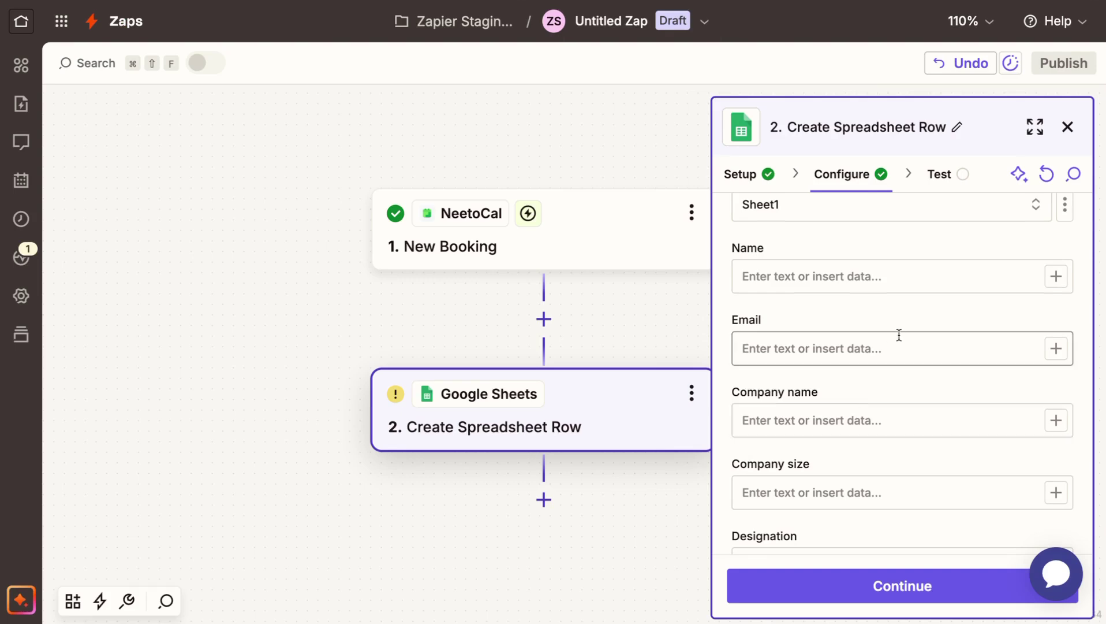
left_click(871, 285)
type("/")
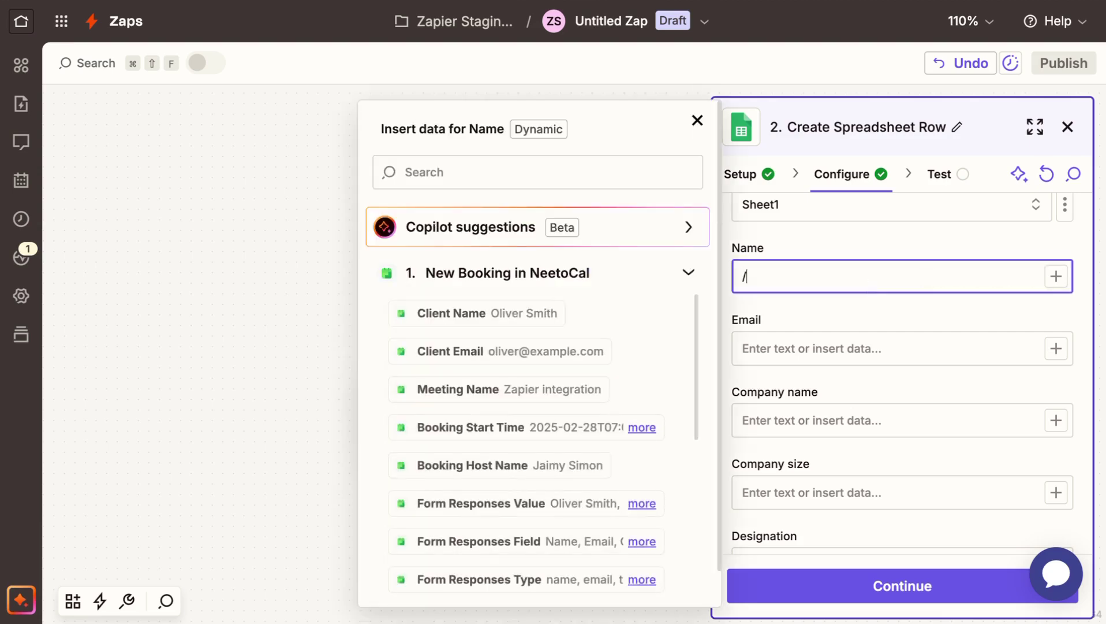
left_click(617, 311)
left_click(852, 355)
type("/")
left_click(577, 351)
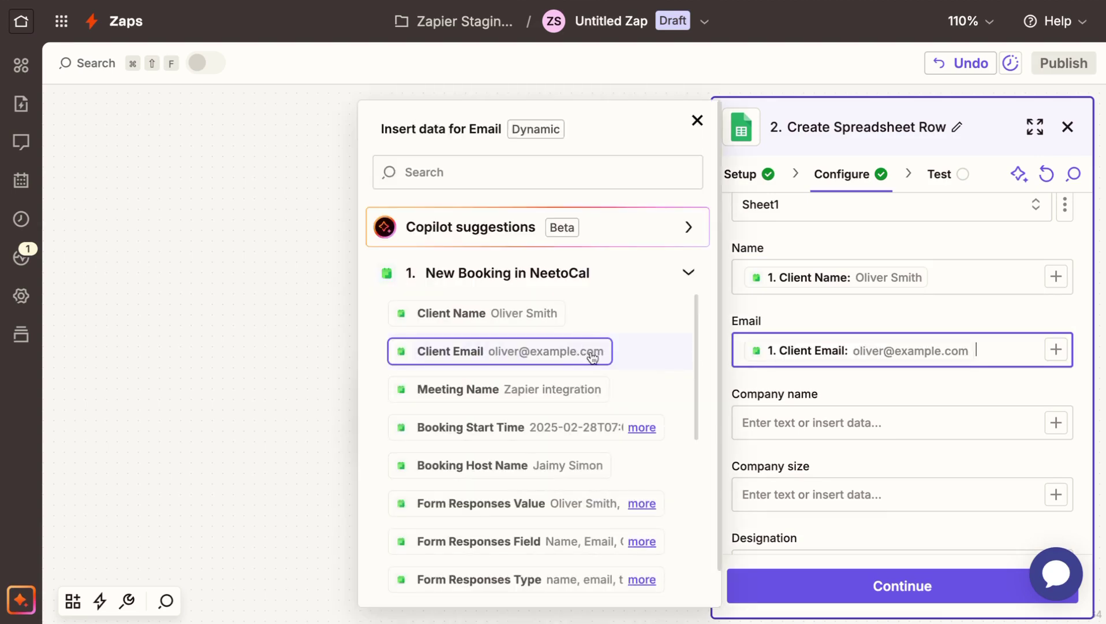
left_click(756, 376)
Step: For the Company name column, search the booking data for "compan" and expand the full labels of form responses 3 and 4
scroll(782, 398, "down", 3)
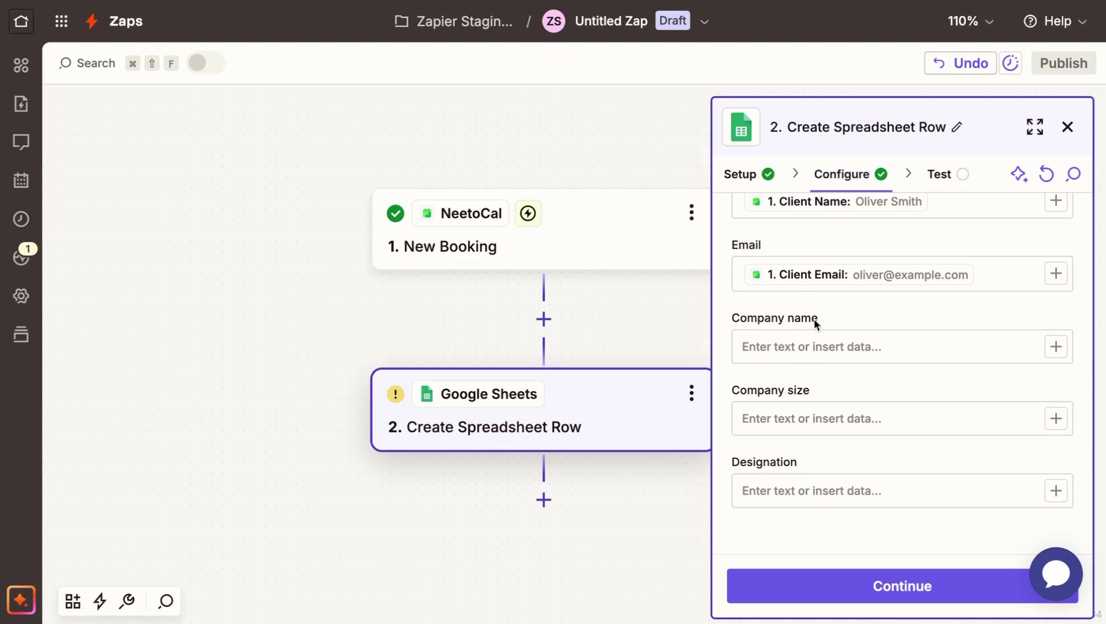
left_click(846, 351)
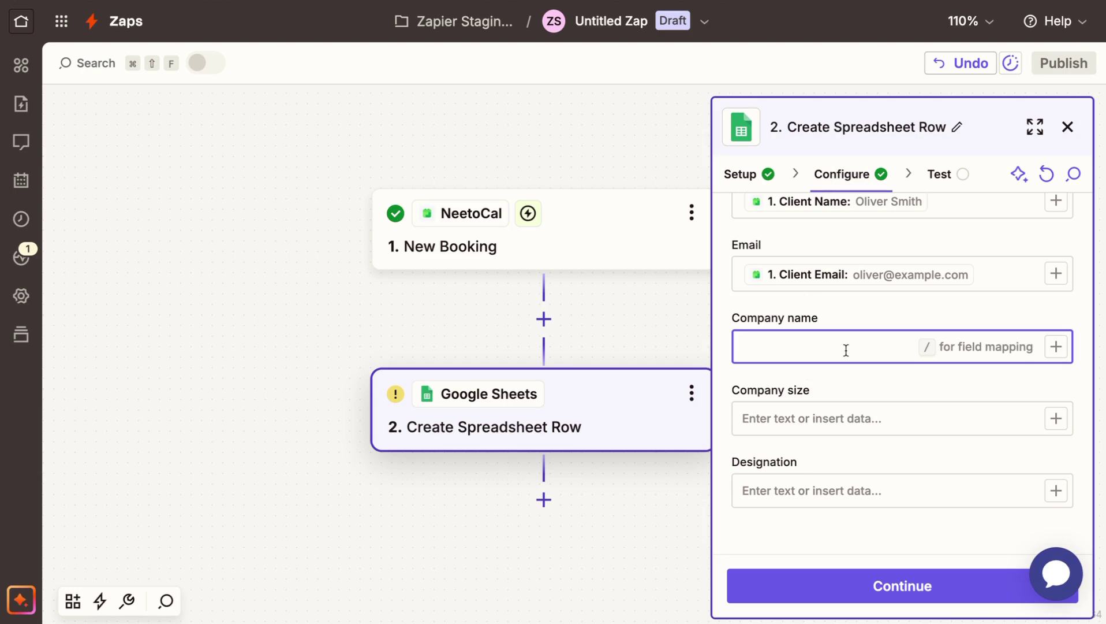
type("/")
left_click(541, 185)
type("compn")
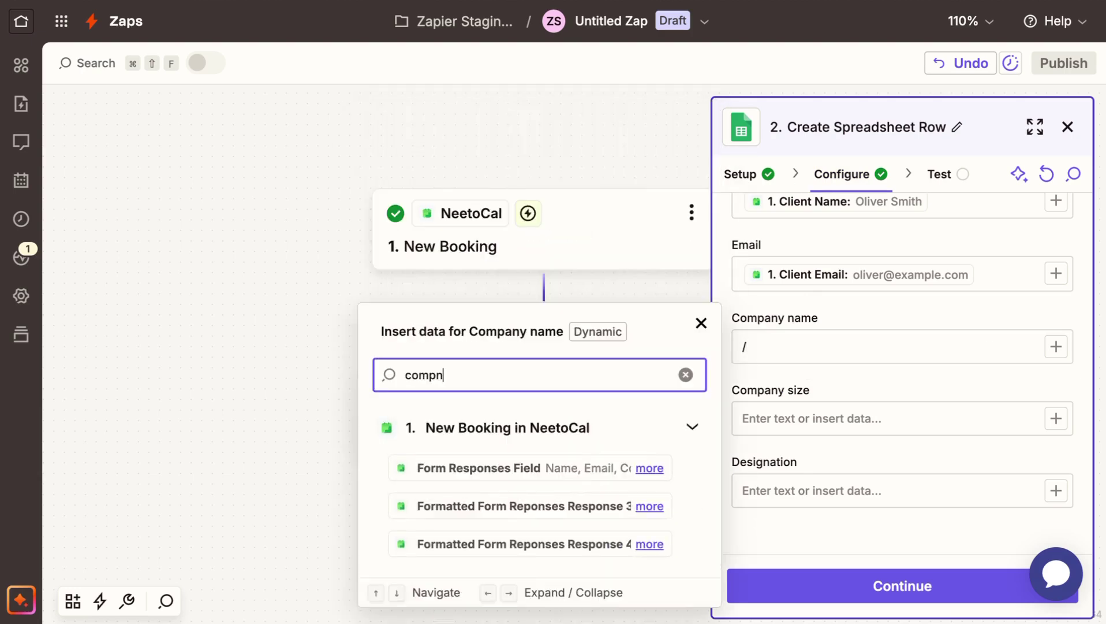
key("BackSpace")
type("an")
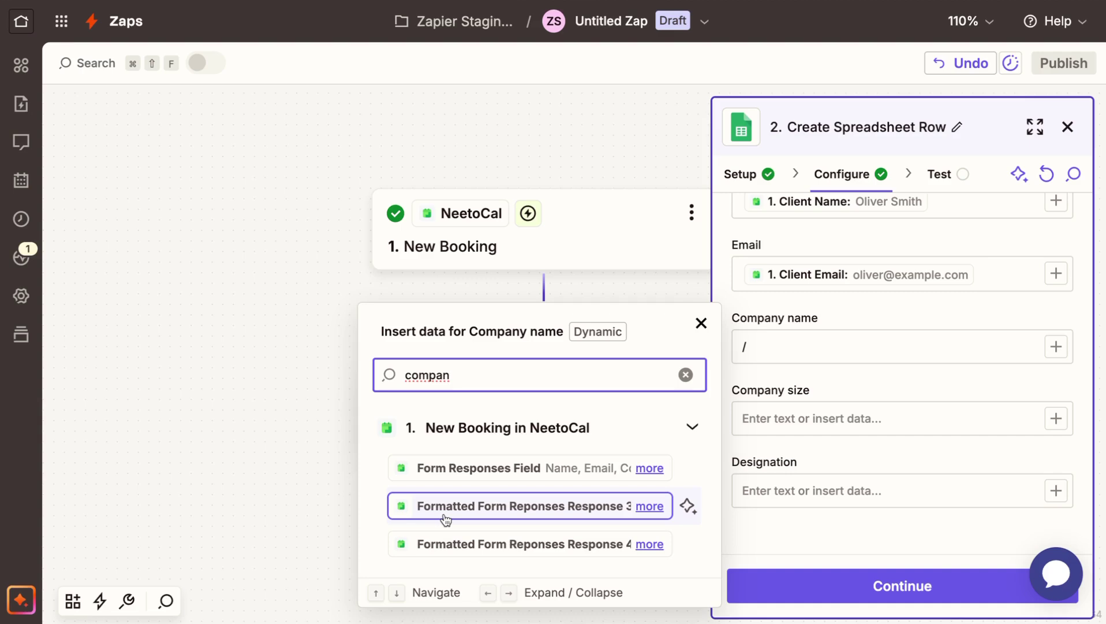
left_click(650, 506)
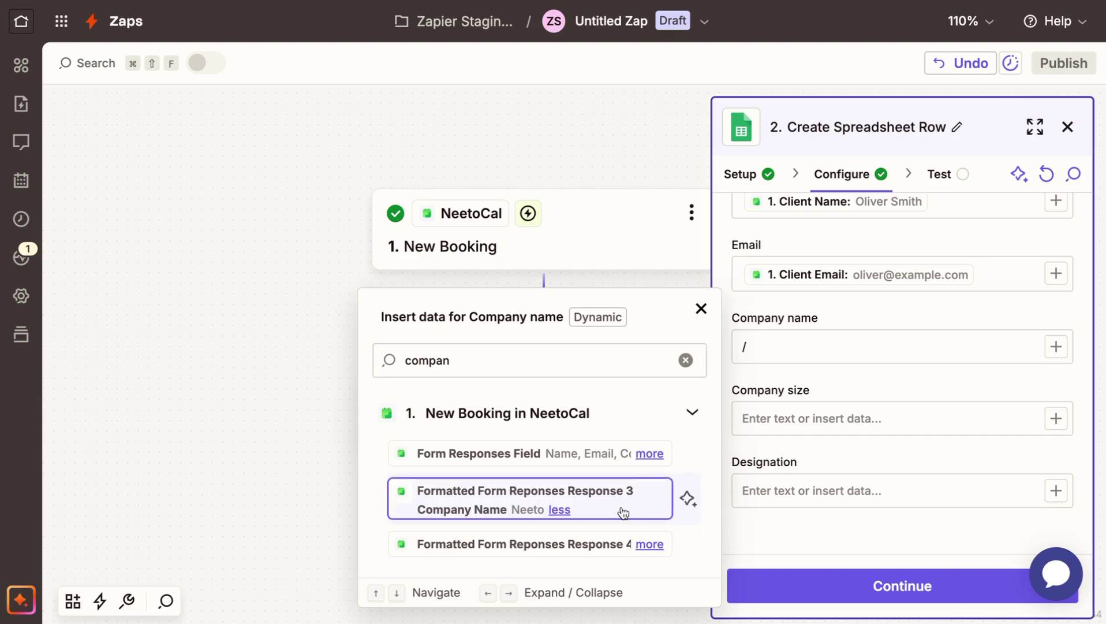
left_click(651, 544)
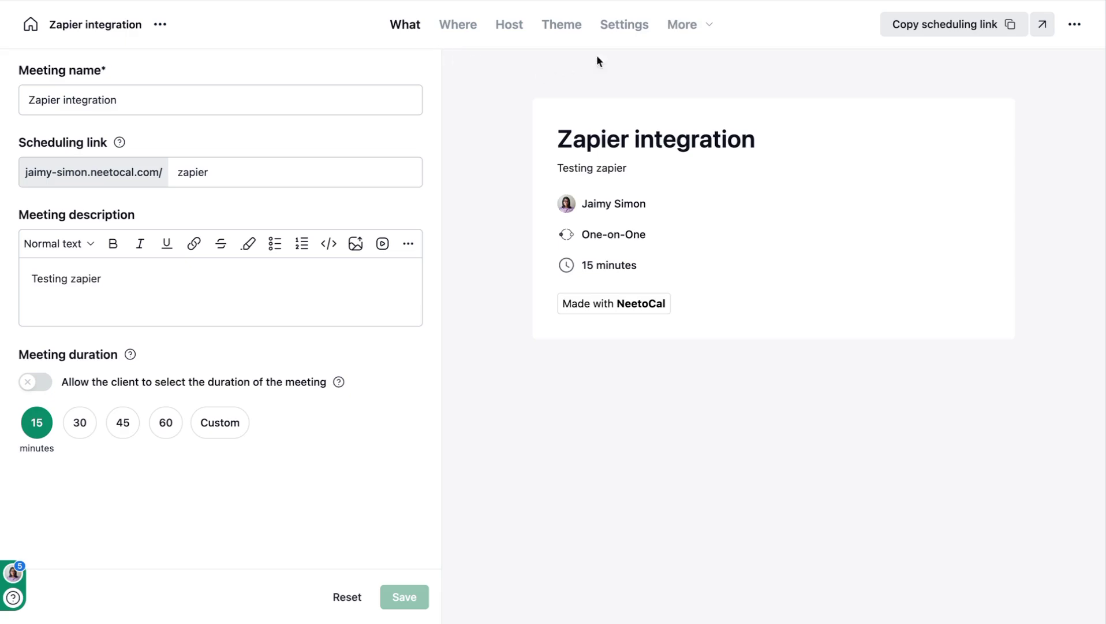
Step: Switch to NeetoCal and open the Questions settings of the Zapier integration meeting
left_click(637, 23)
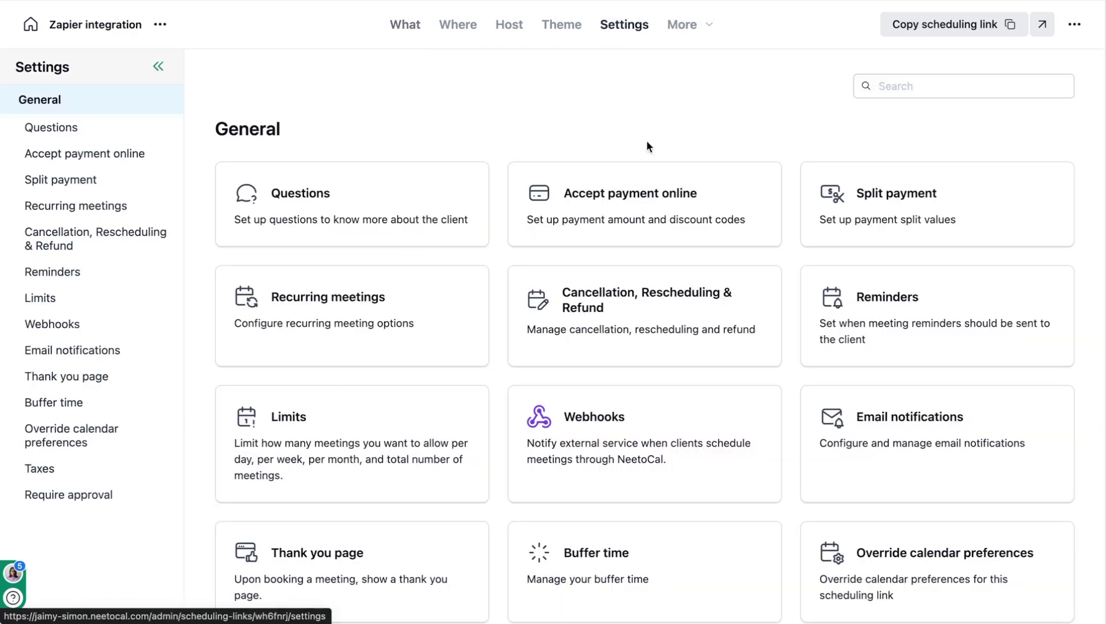
scroll(654, 325, "down", 3)
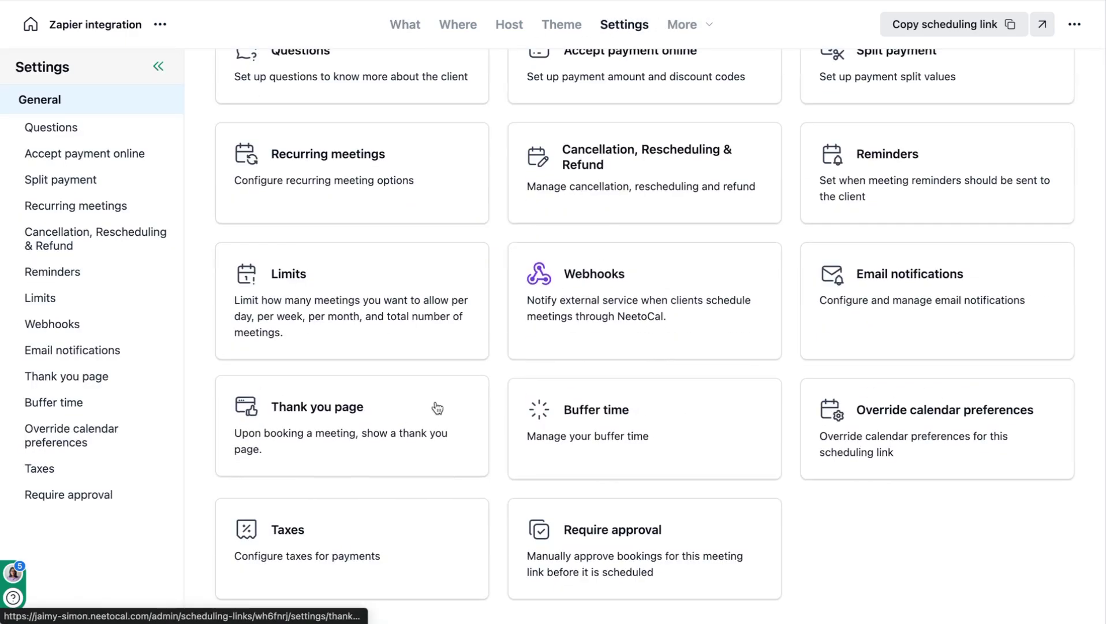
scroll(359, 265, "up", 2)
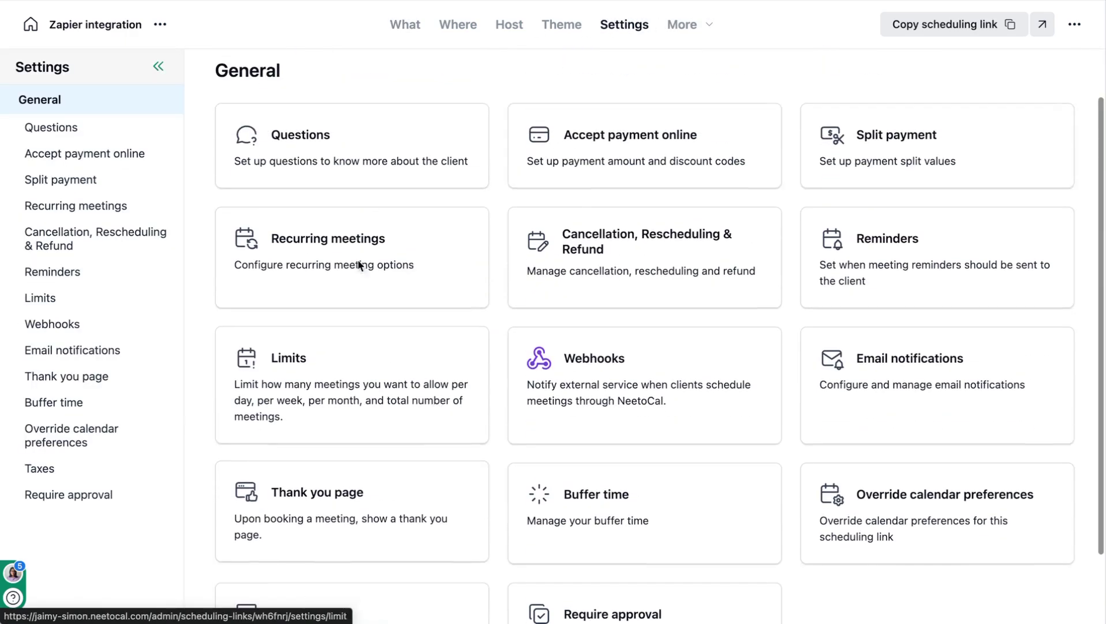
left_click(296, 123)
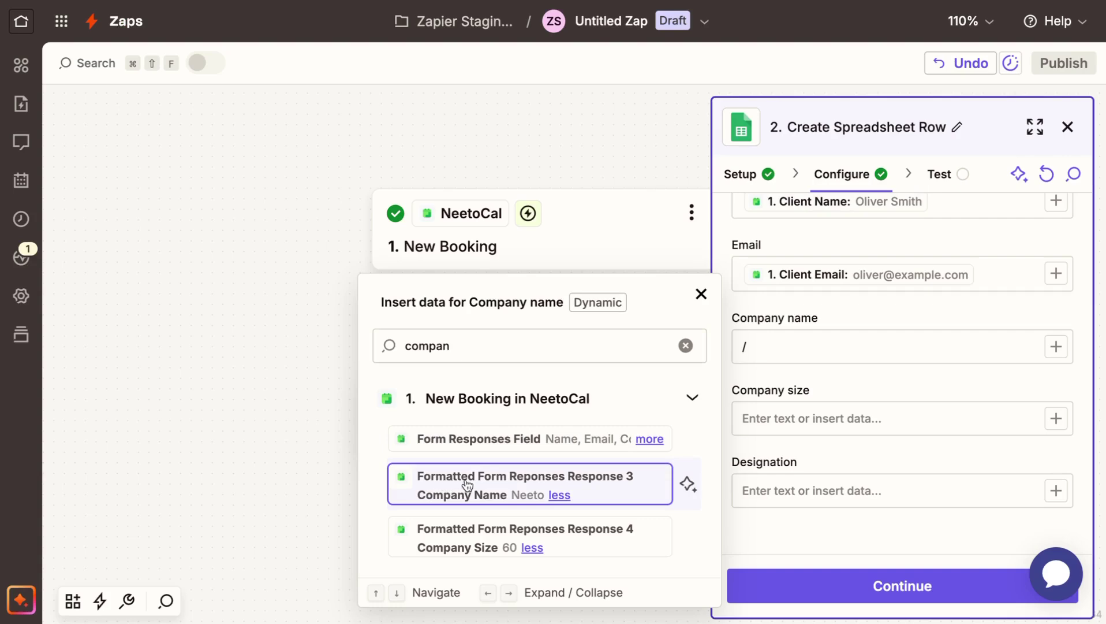
Step: In the Zap, map the Company name column to form response 3 Company Name and Company size to form response 4 Company Size
left_click(485, 351)
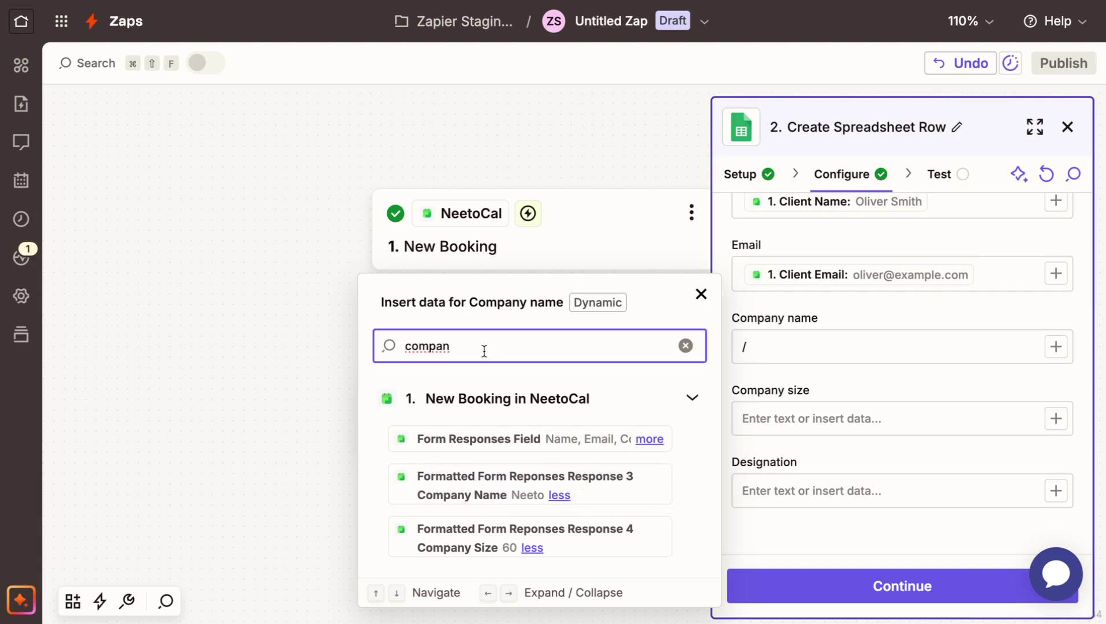
left_click(574, 474)
left_click(770, 435)
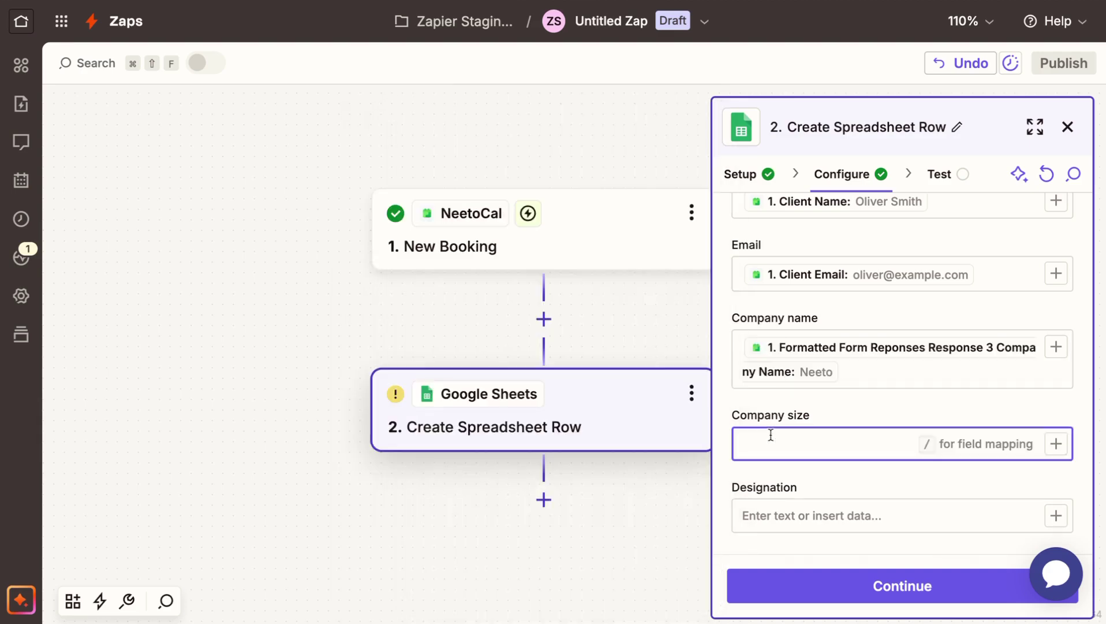
type("cd")
key("BackSpace")
key("BackSpace")
type("/")
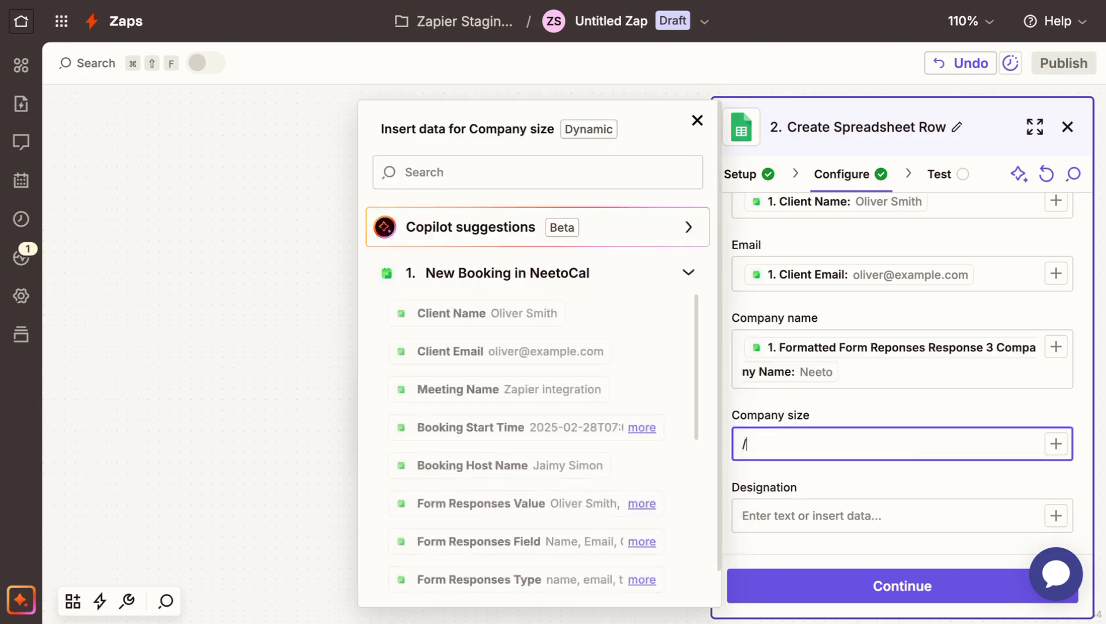
type("company")
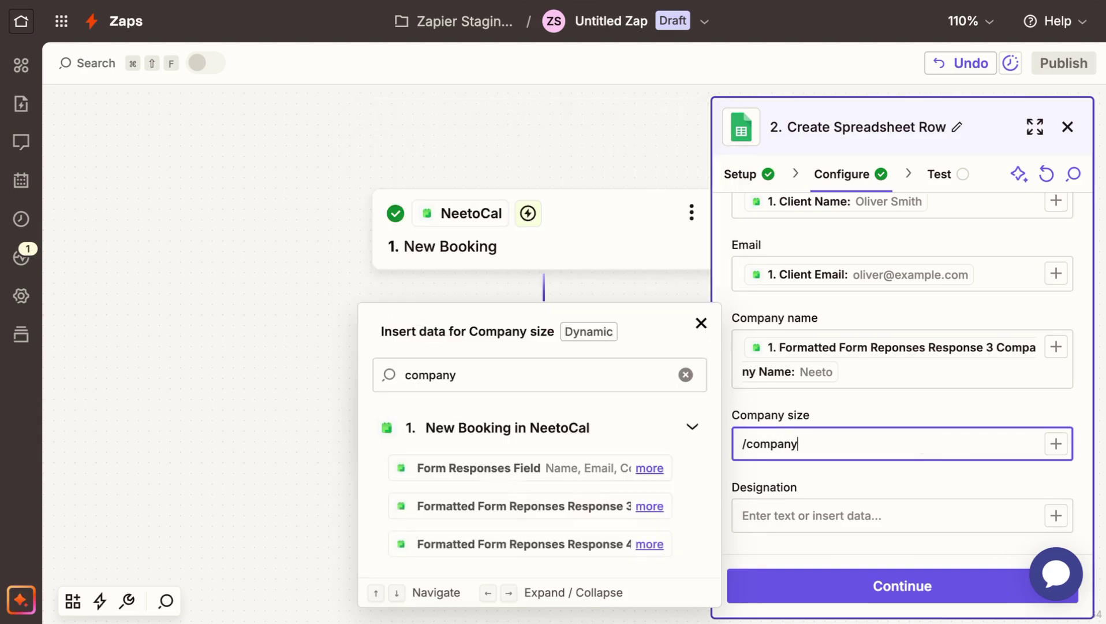
type(" siz")
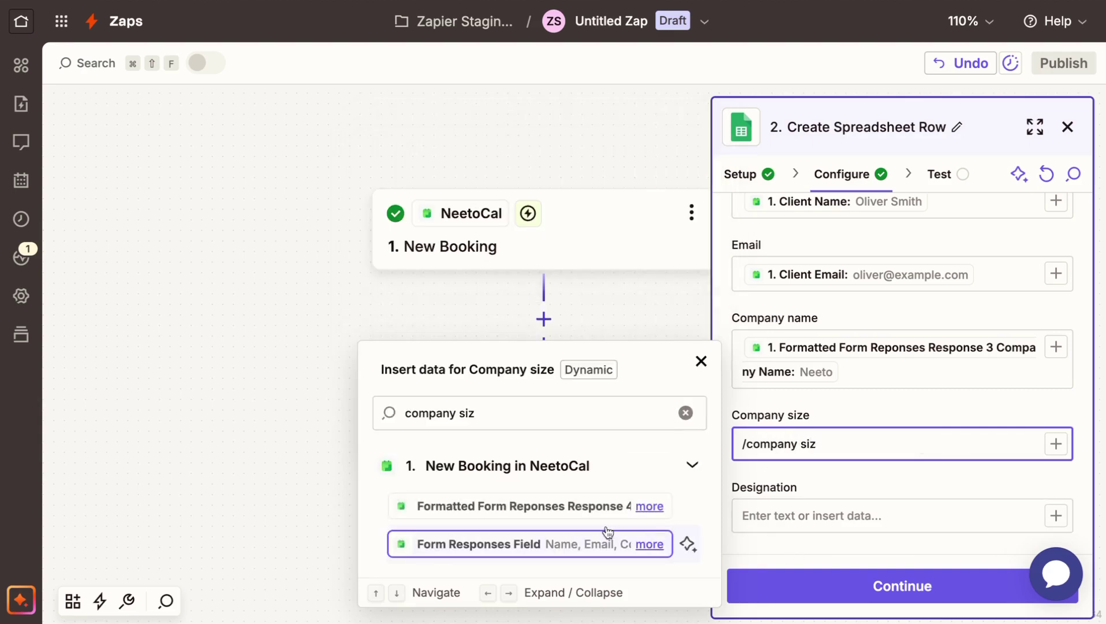
left_click(649, 506)
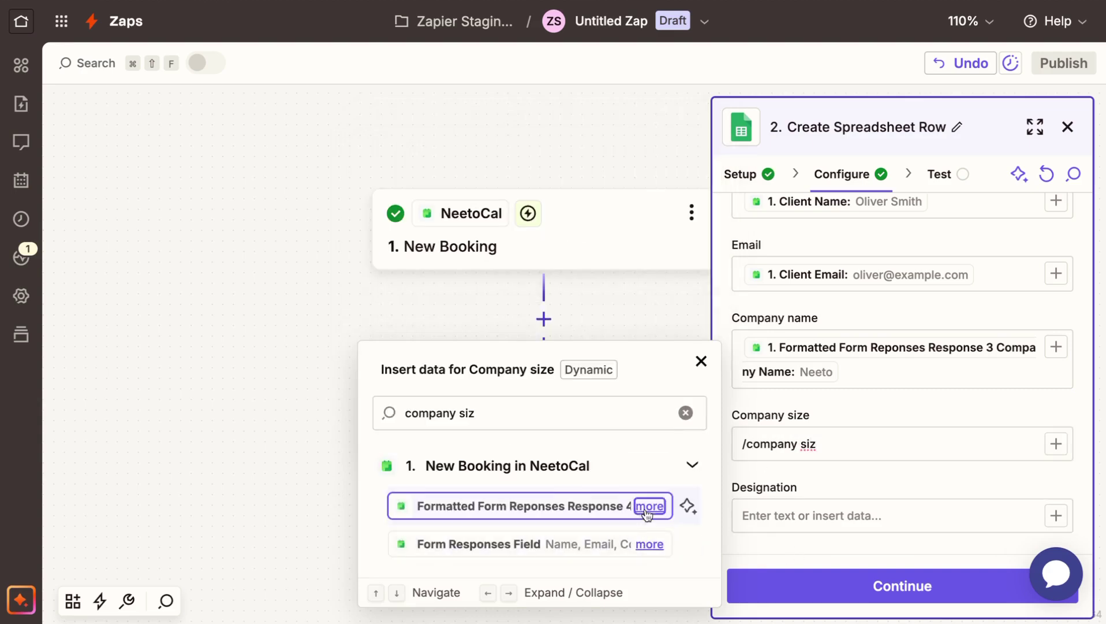
left_click(497, 495)
Step: Map the Designation column to form response 5 Designation and continue to the action's test stage
scroll(855, 456, "down", 1)
left_click(837, 486)
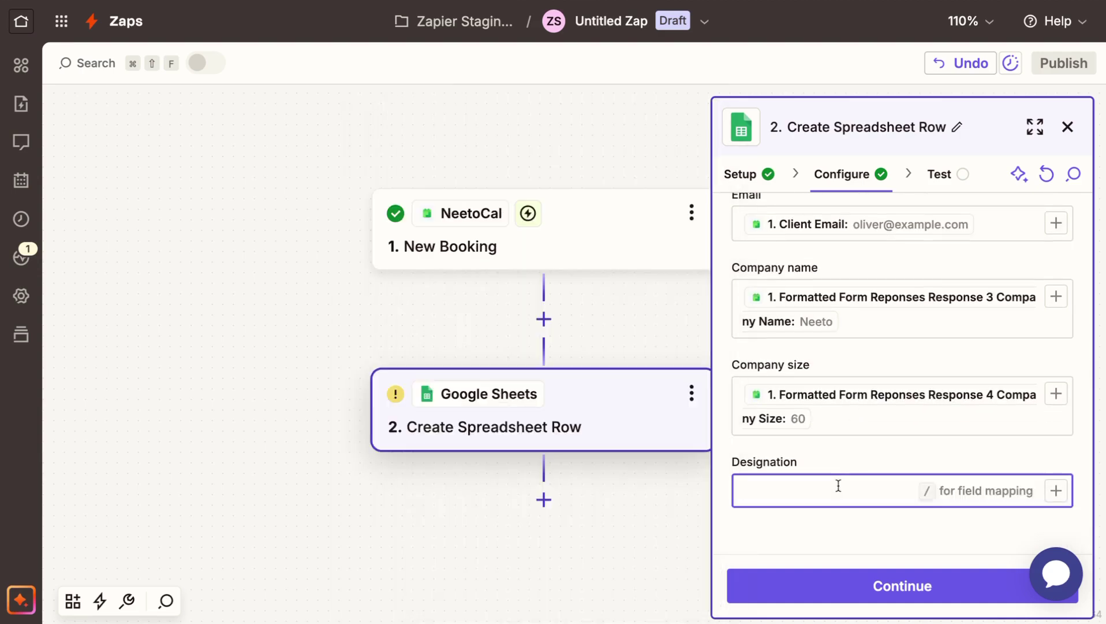
type("/des")
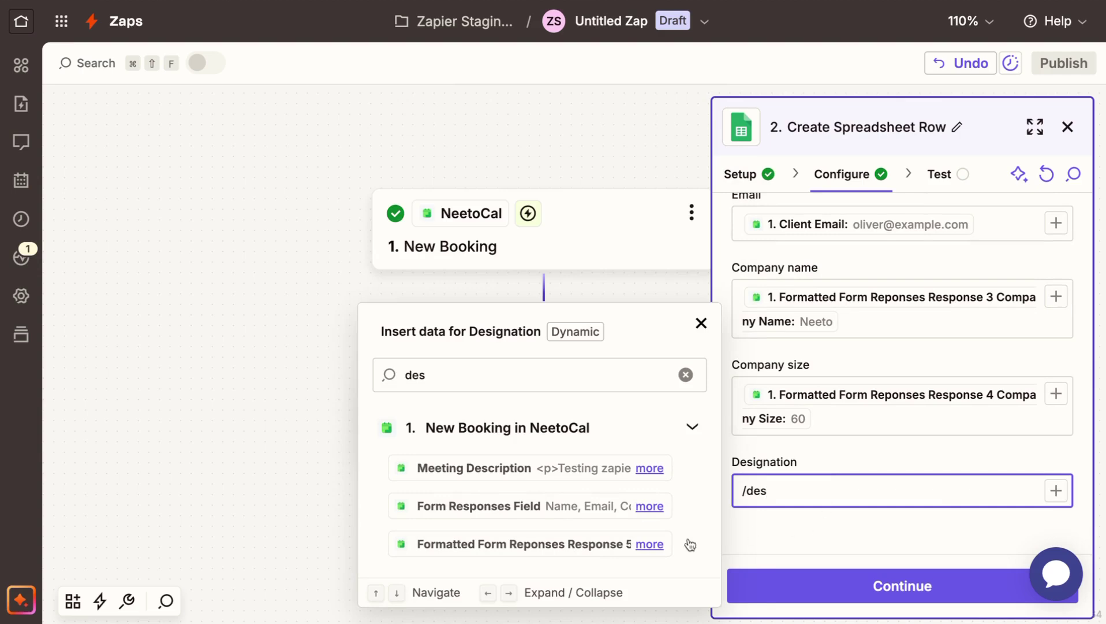
left_click(635, 544)
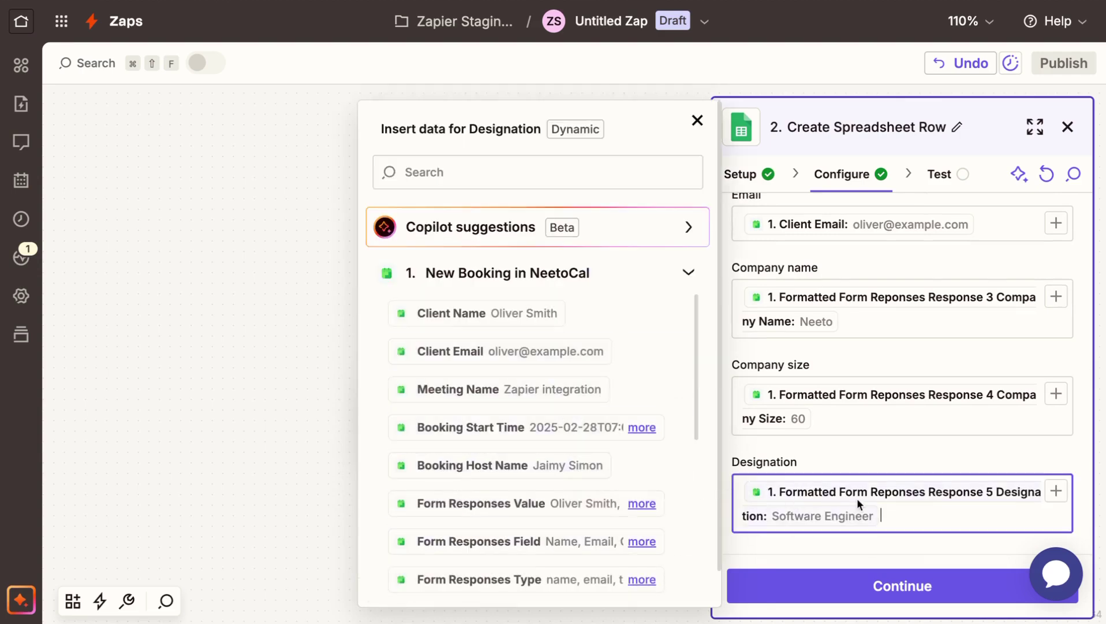
scroll(857, 498, "down", 1)
left_click(861, 585)
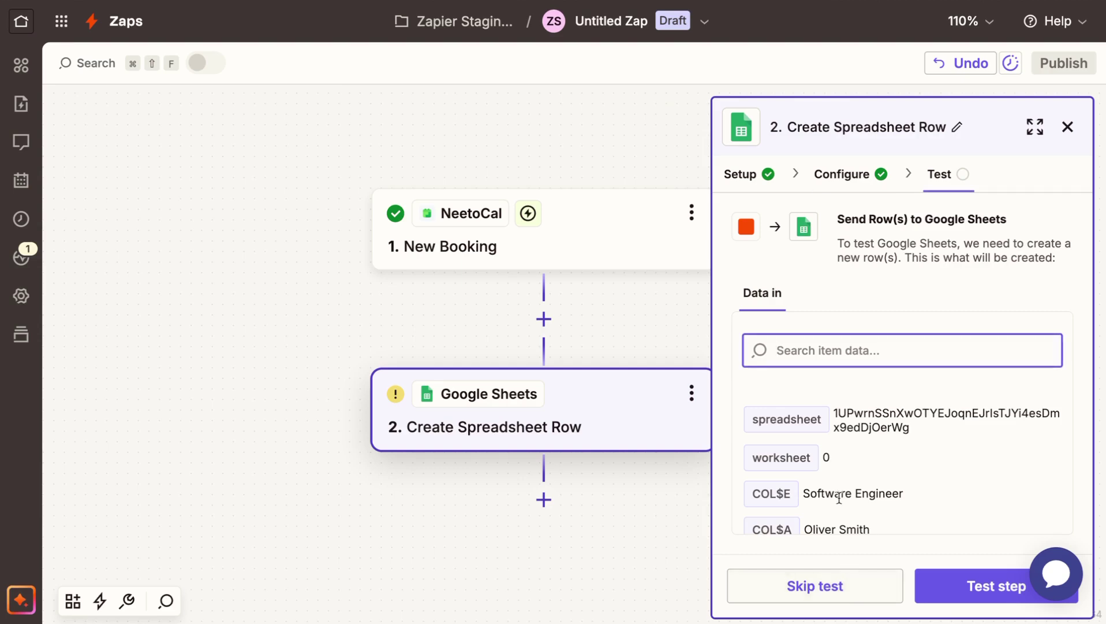
Step: Review the row data, run the Create Spreadsheet Row test and publish the Zap
scroll(839, 497, "down", 3)
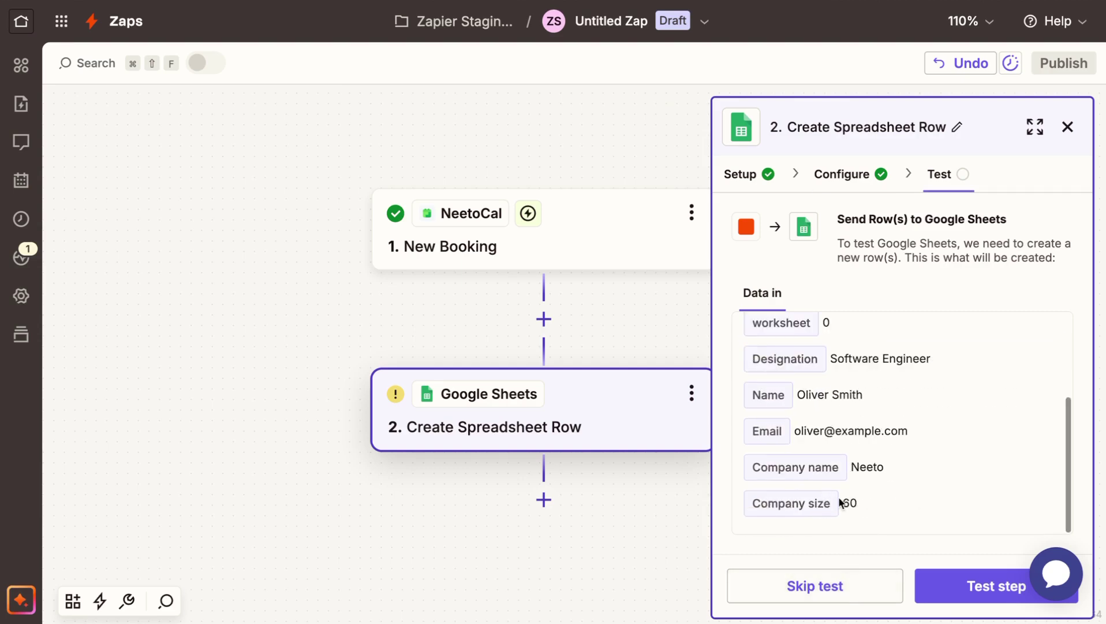
left_click(958, 582)
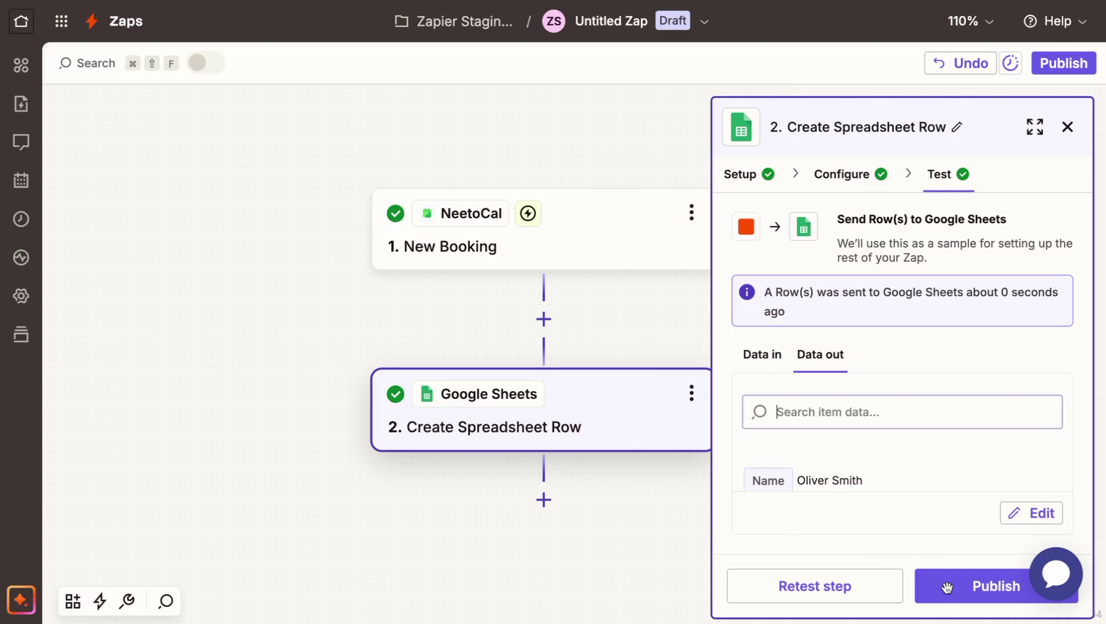
left_click(988, 582)
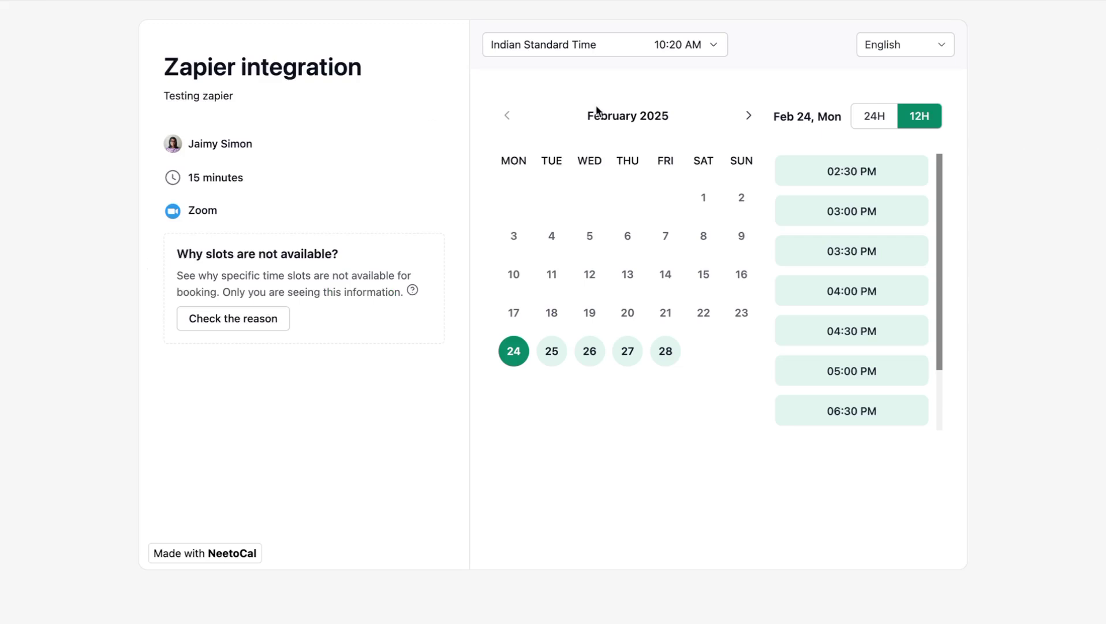
Step: On the NeetoCal booking page, book Feb 24, 06:30 PM with the client's name and email, company BigBinary, size 150 and designation Product Manager
left_click(845, 411)
left_click(874, 412)
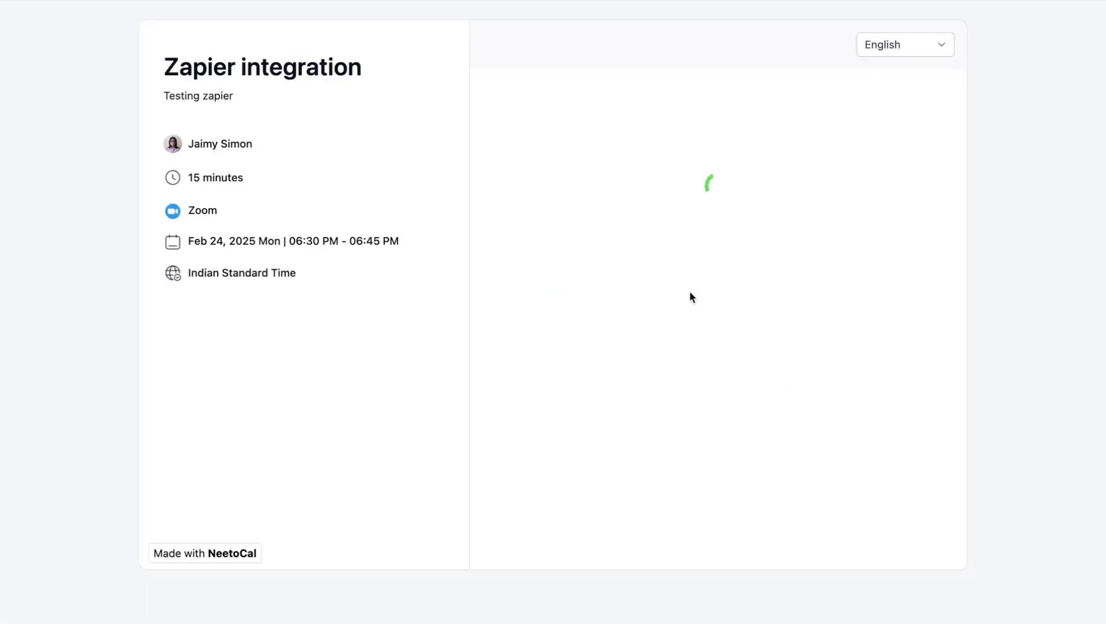
left_click(654, 156)
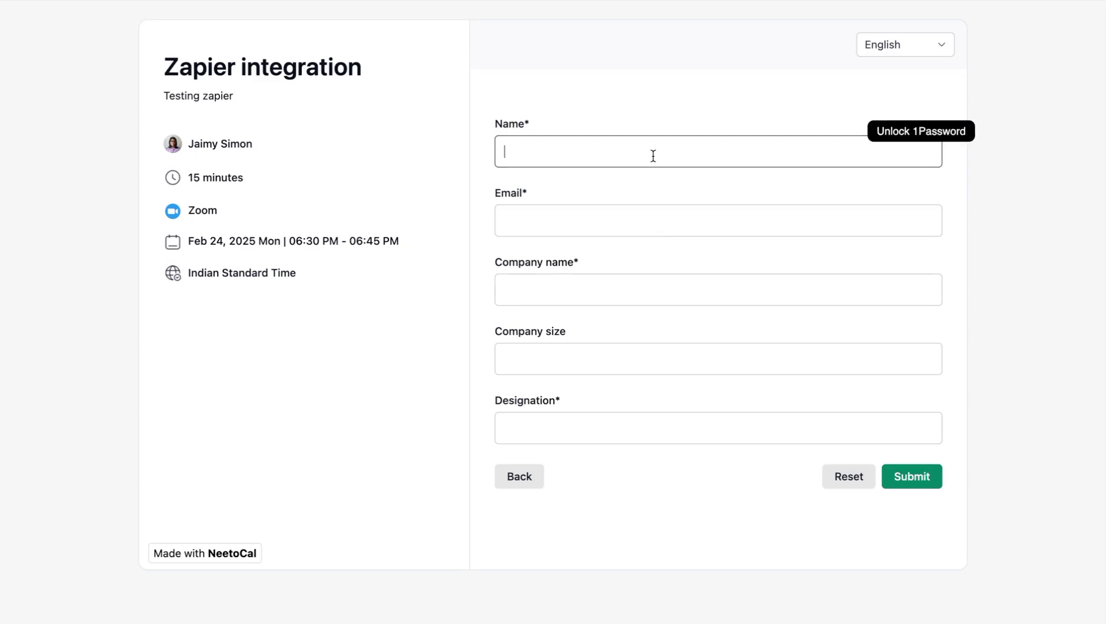
type("Eve Smith")
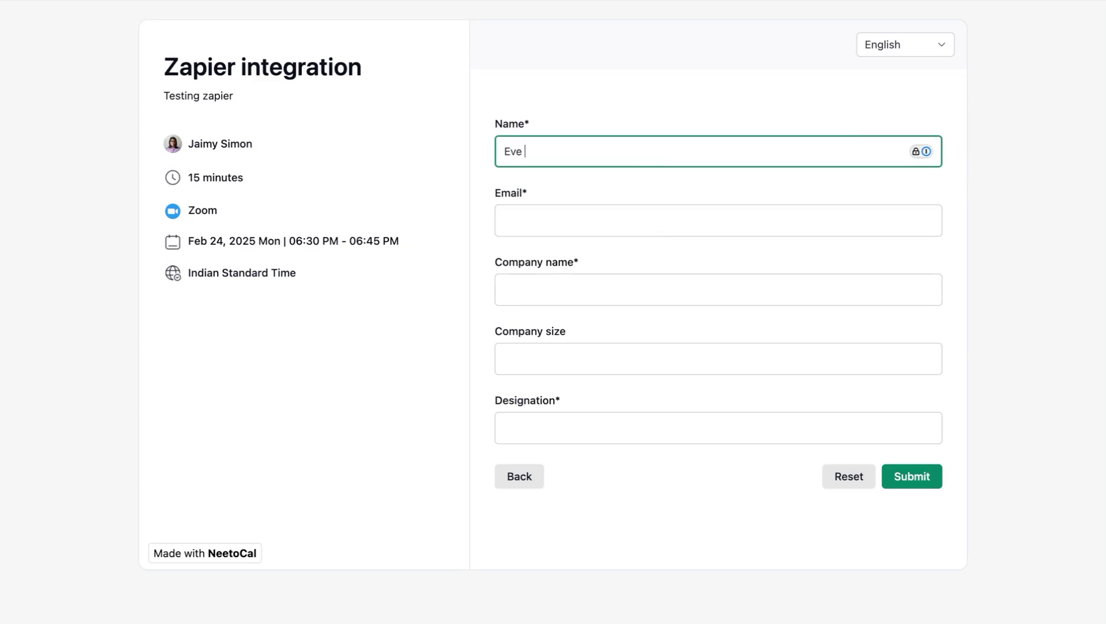
left_click(633, 225)
type("eve@ex")
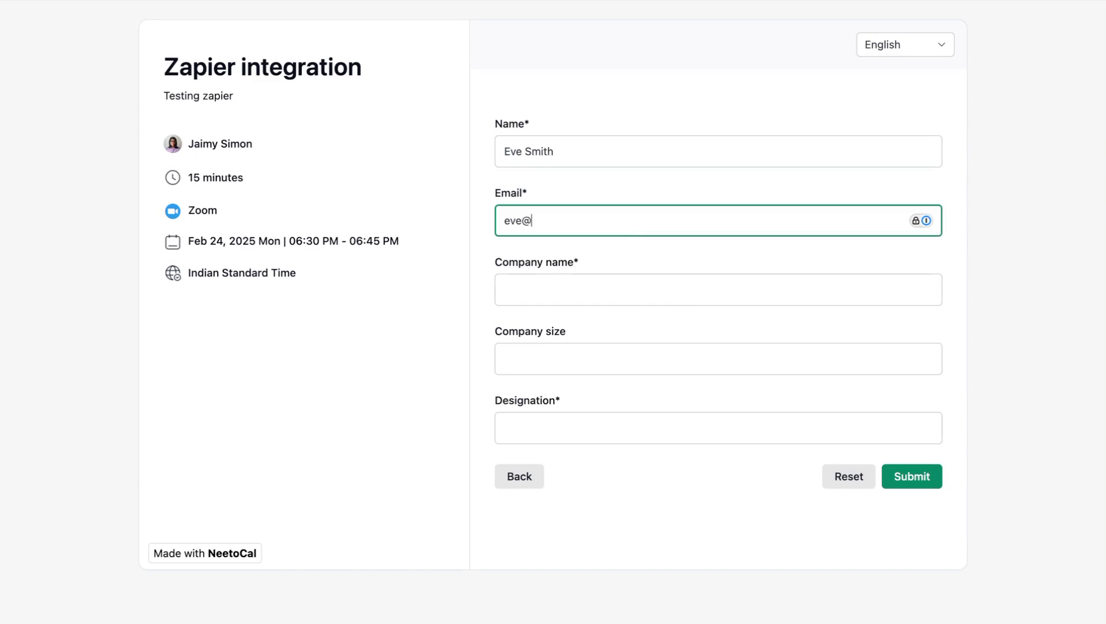
type("ample.com")
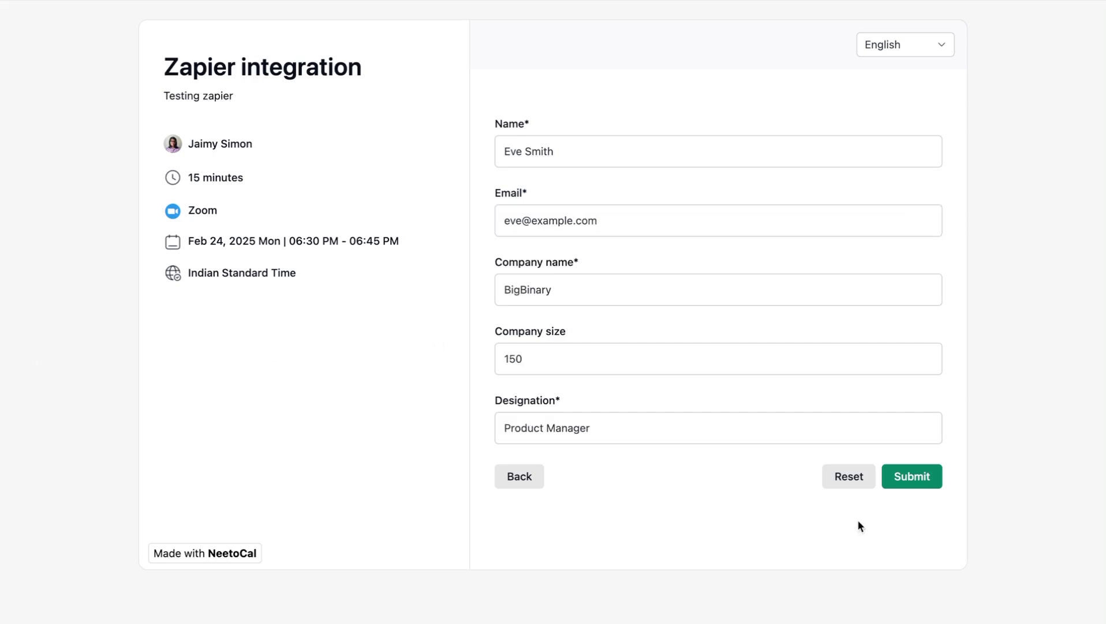
left_click(931, 482)
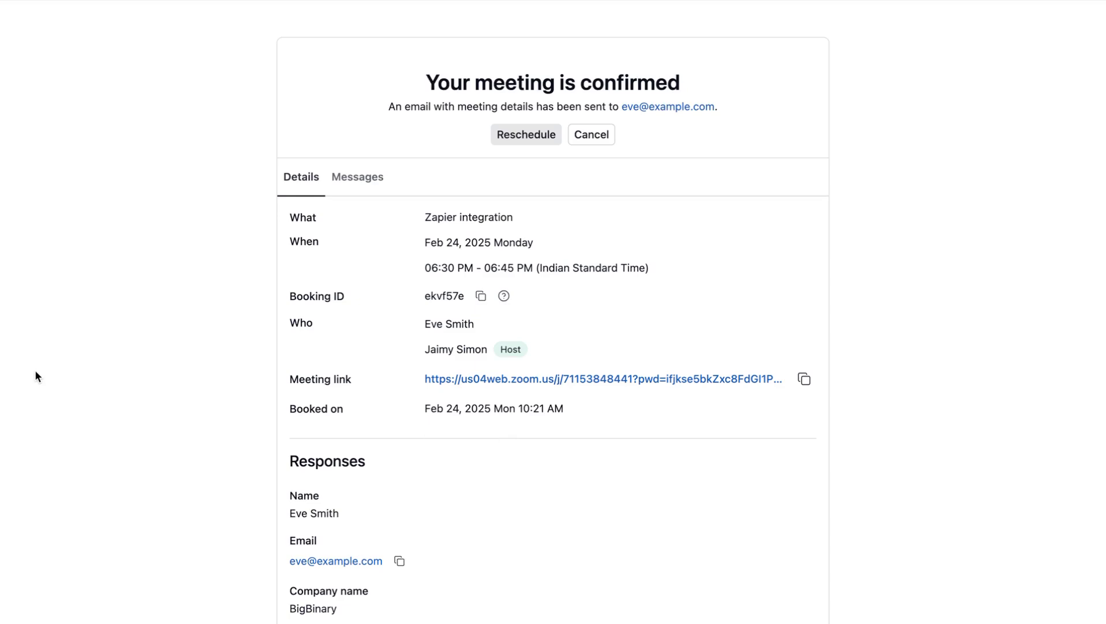
Step: Switch to the "NeetoCal booking responses" spreadsheet in Google Sheets and check for the new booking's row
key("ctrl+Tab")
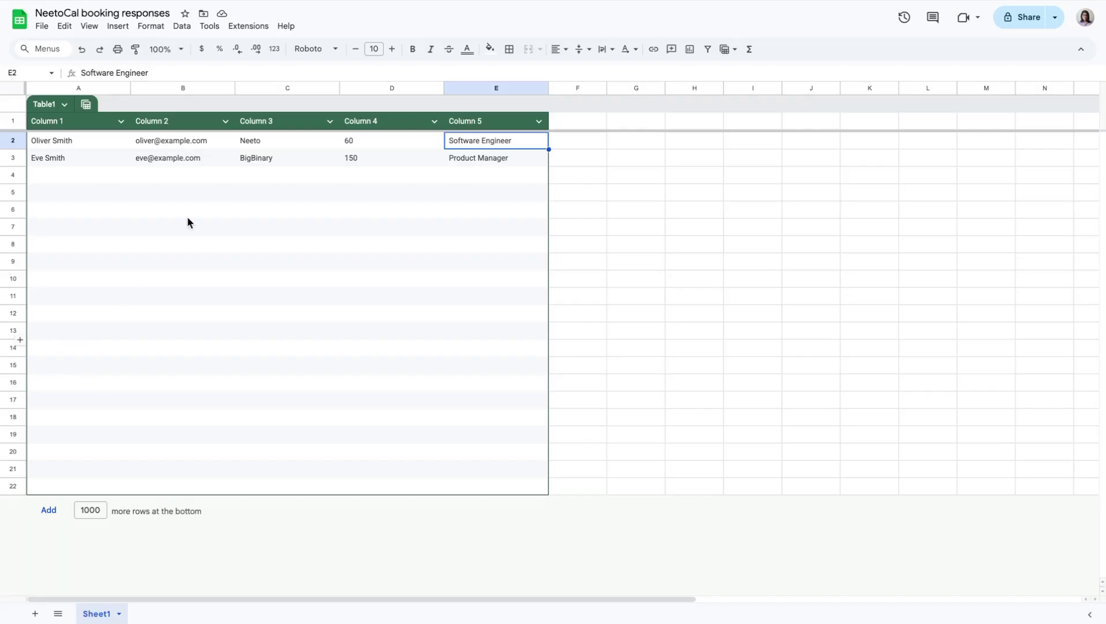